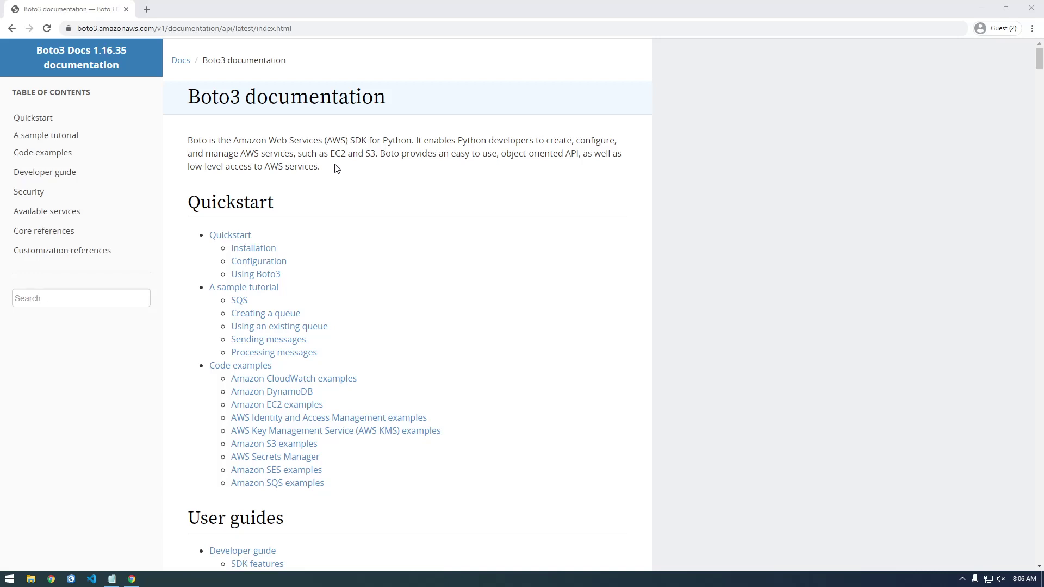
# Browse the Boto3 documentation home page, then minimize Chrome to show the desktop
pyautogui.scroll(-1, 195, 366)
pyautogui.scroll(1, 196, 361)
pyautogui.scroll(-1, 341, 366)
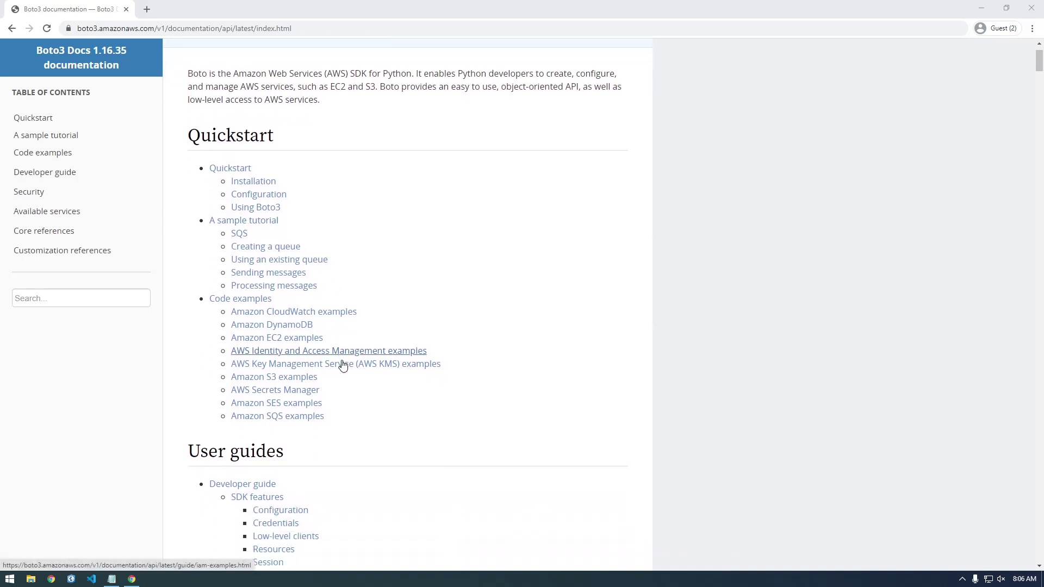
pyautogui.scroll(-2, 342, 366)
pyautogui.scroll(1, 370, 384)
pyautogui.scroll(2, 369, 384)
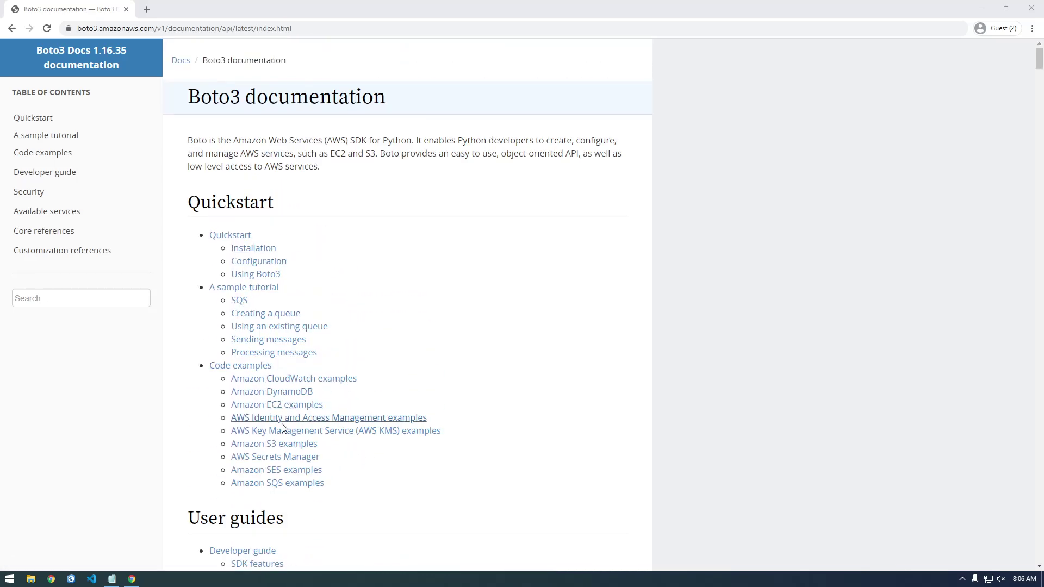
pyautogui.click(982, 8)
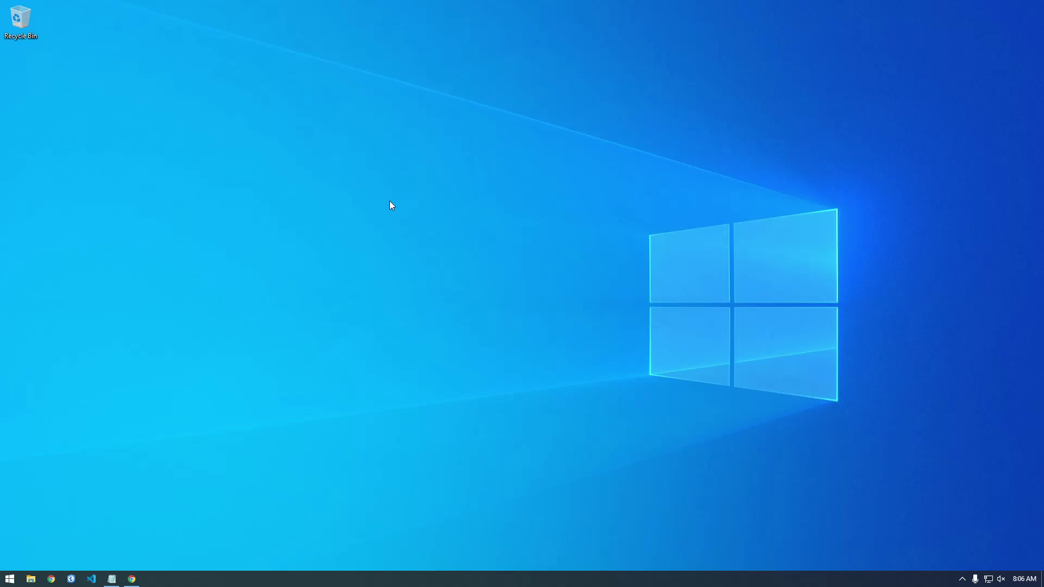
# Open Command Prompt and run 'aws s3 ls' to list the two S3 buckets
pyautogui.click(9, 579)
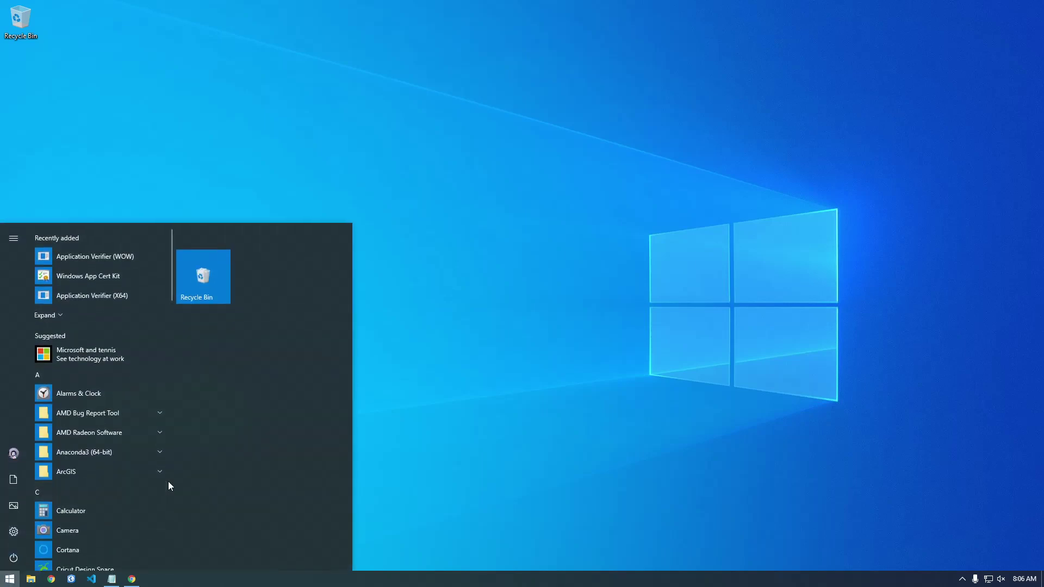
pyautogui.write('cmd')
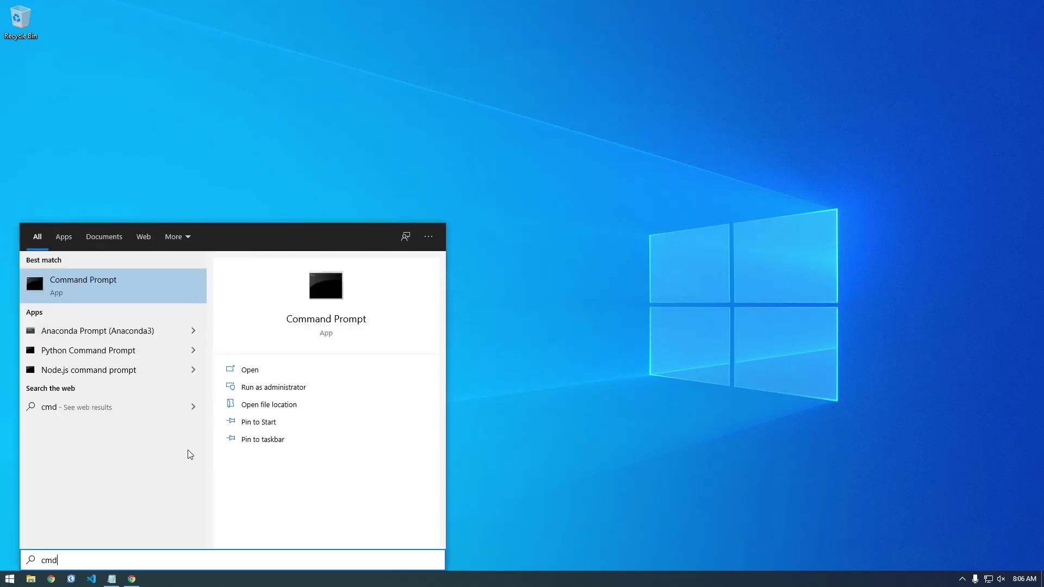
pyautogui.click(136, 292)
pyautogui.moveTo(163, 22); pyautogui.dragTo(213, 100)
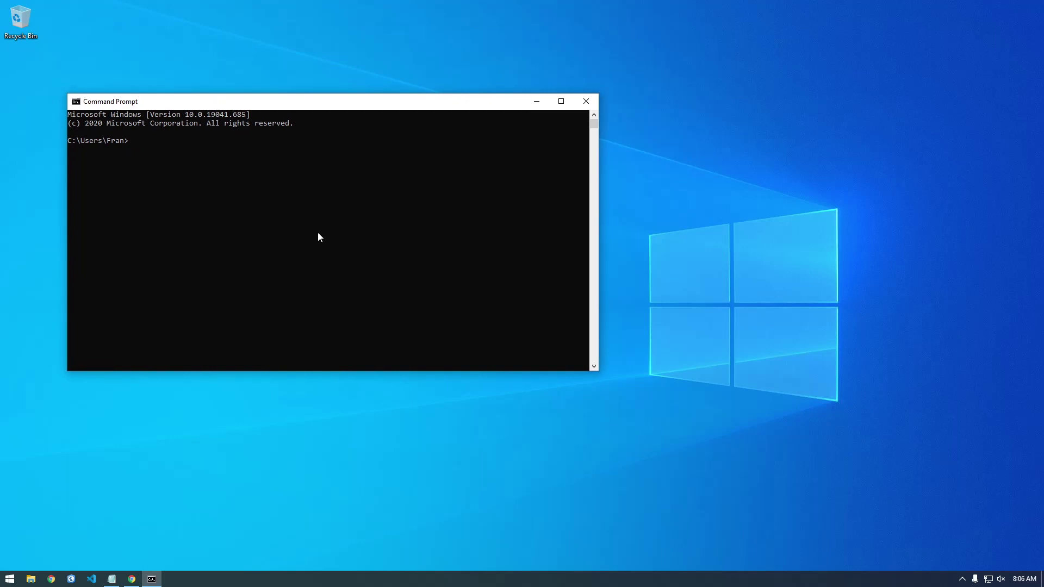
pyautogui.write('aws s3 ls')
pyautogui.press('Return')
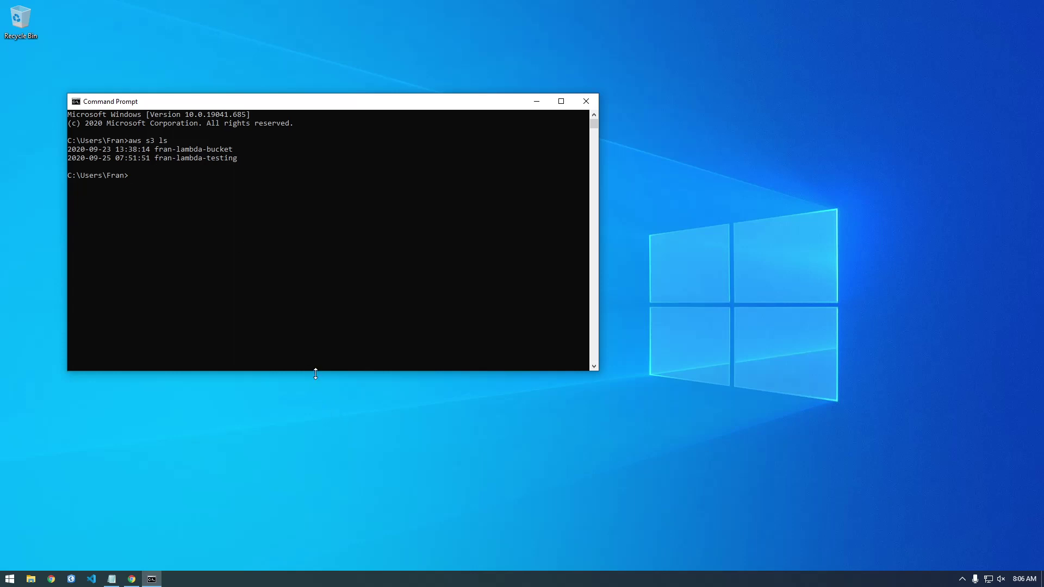
# Enlarge the window, start 'aws configure', and bring the AWS Management Console into view
pyautogui.moveTo(315, 372); pyautogui.dragTo(317, 423)
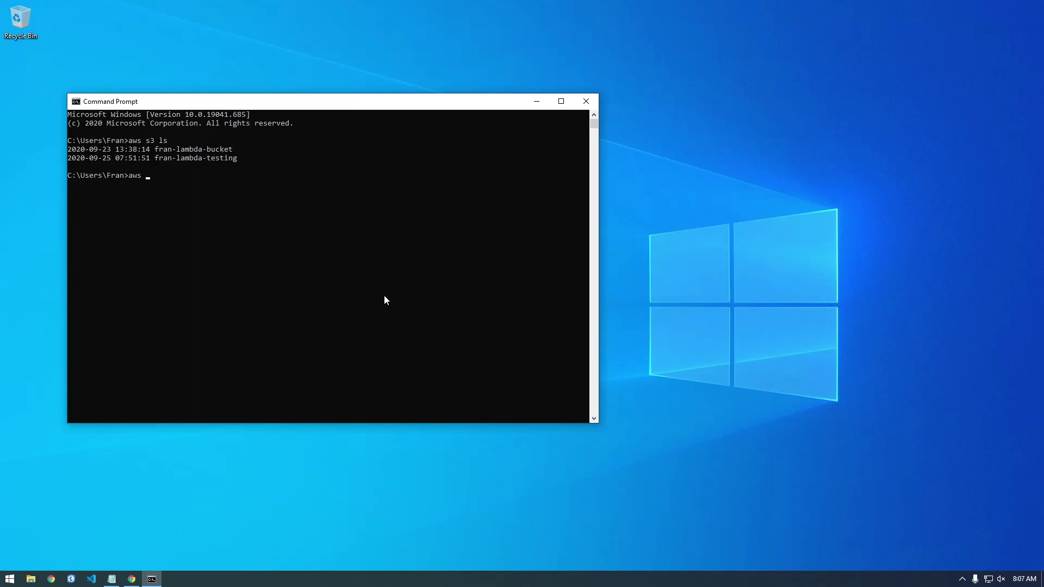
pyautogui.write('configure')
pyautogui.press('Return')
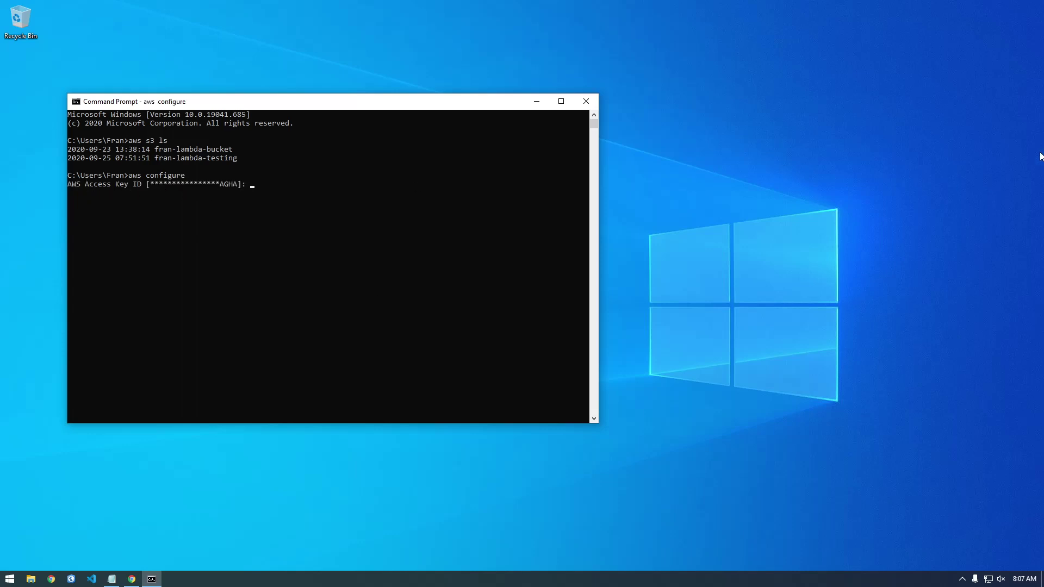
pyautogui.moveTo(1043, 98); pyautogui.dragTo(337, 0)
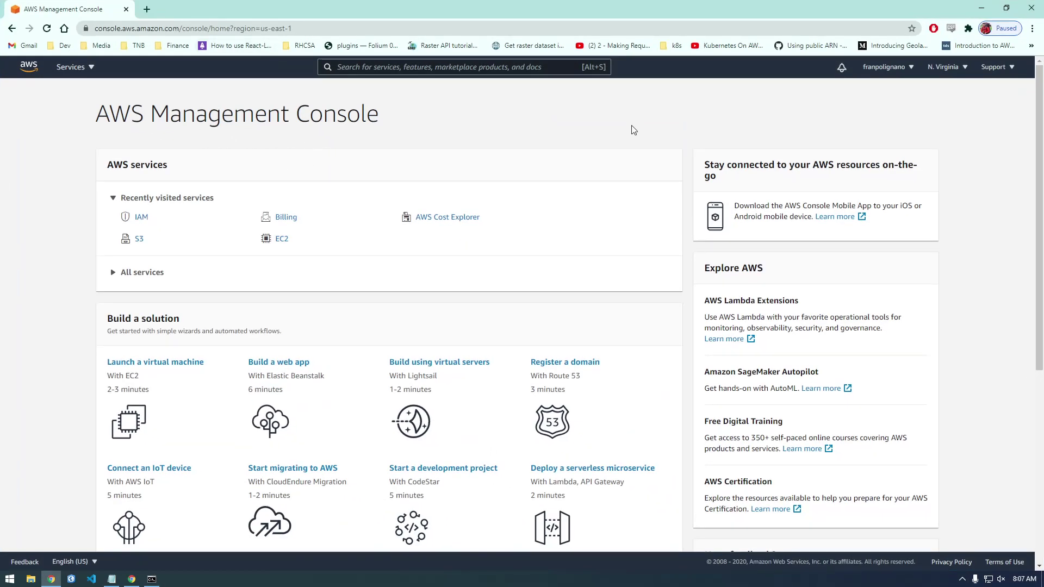
# View My Security Credentials from the account menu, then close the browser tab
pyautogui.click(897, 66)
pyautogui.click(843, 174)
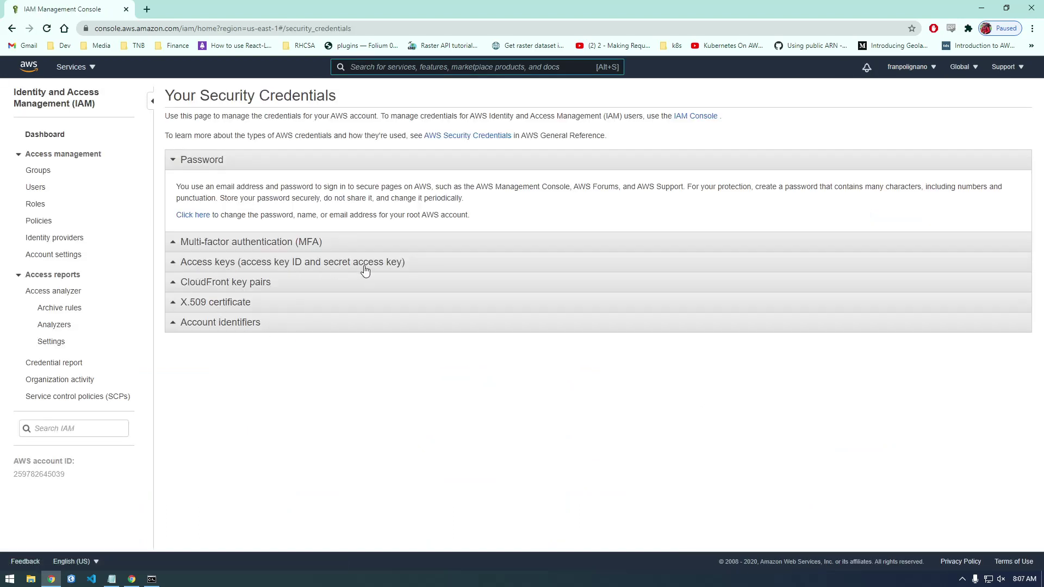
pyautogui.click(126, 10)
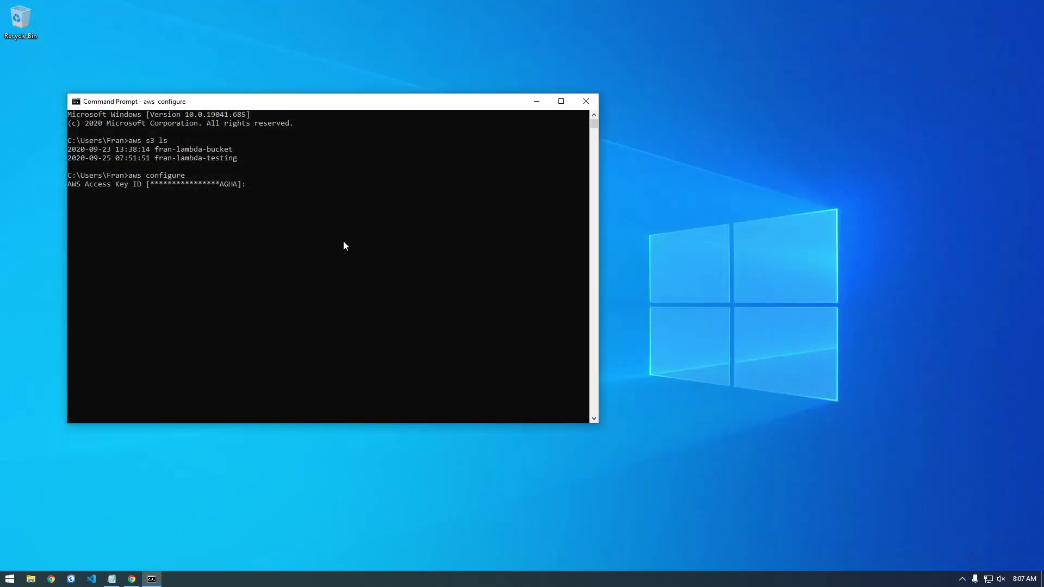
# Close Command Prompt, leaving aws configure unanswered at the Access Key ID prompt
pyautogui.moveTo(309, 110); pyautogui.dragTo(320, 112)
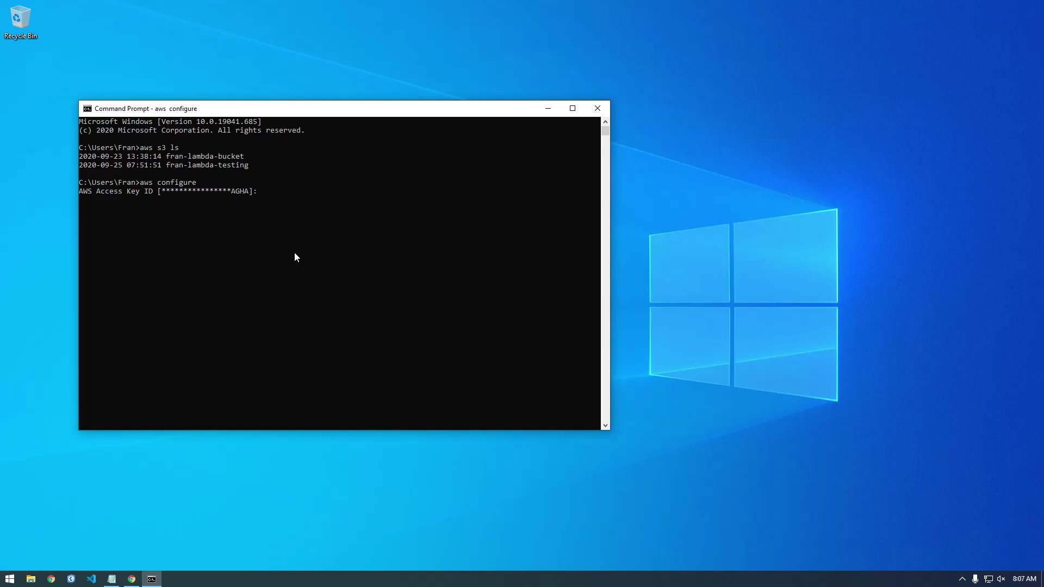
pyautogui.click(593, 112)
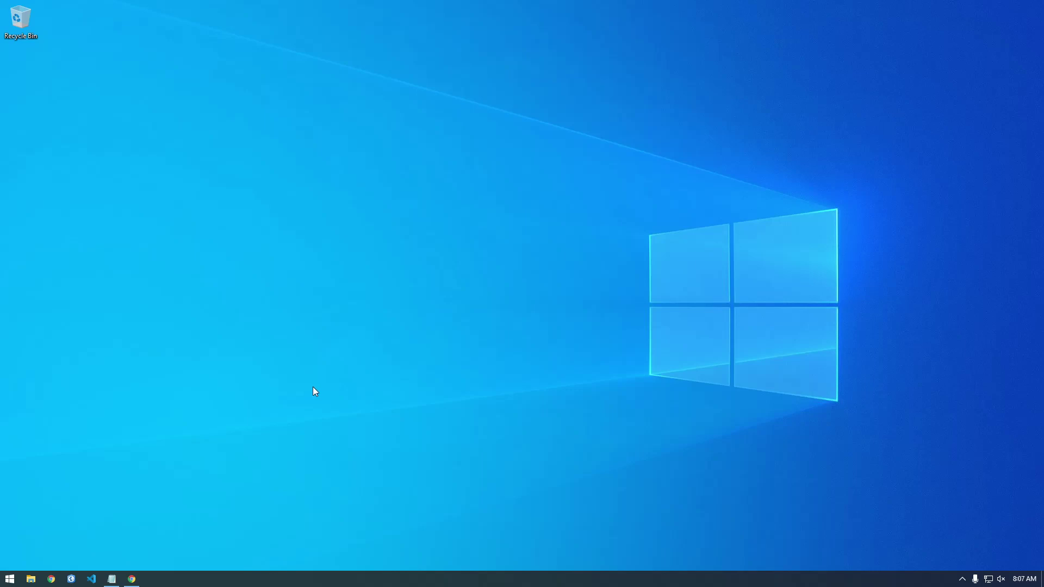
# Launch Anaconda Prompt (Anaconda3) and open a new blank tab in Chrome
pyautogui.click(17, 584)
pyautogui.click(17, 584)
pyautogui.click(16, 584)
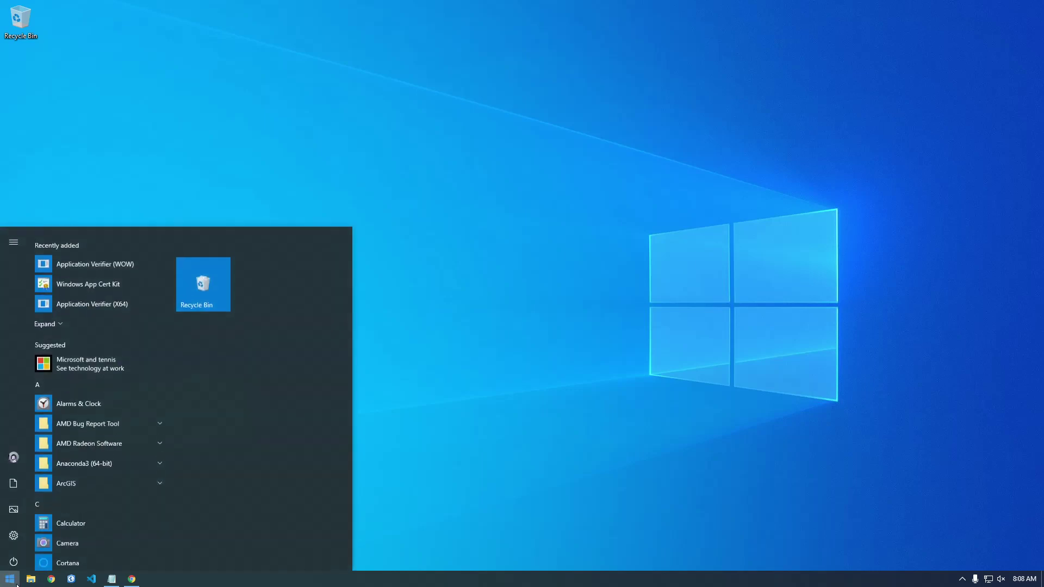
pyautogui.write('ana')
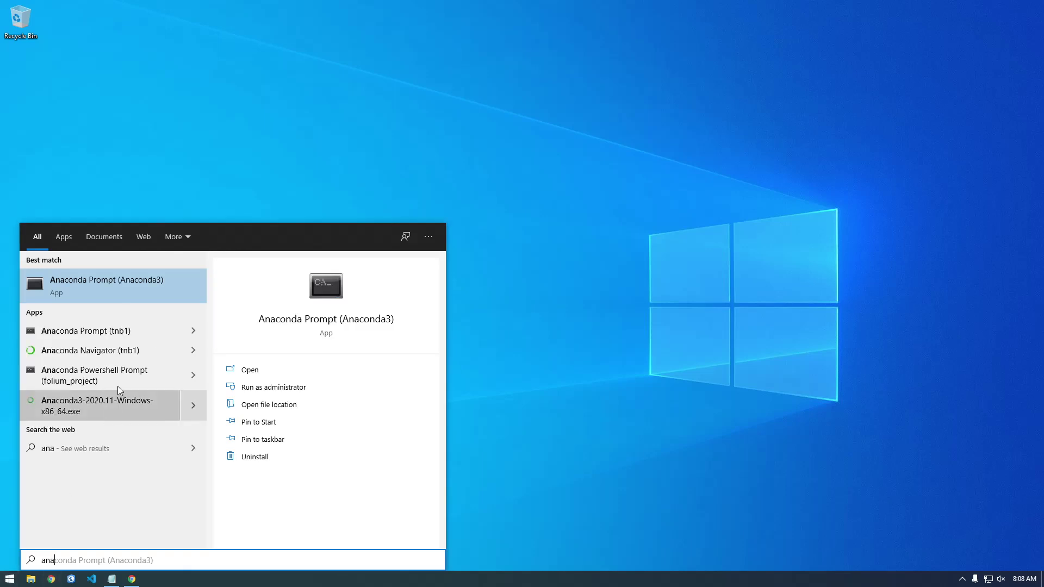
pyautogui.click(137, 291)
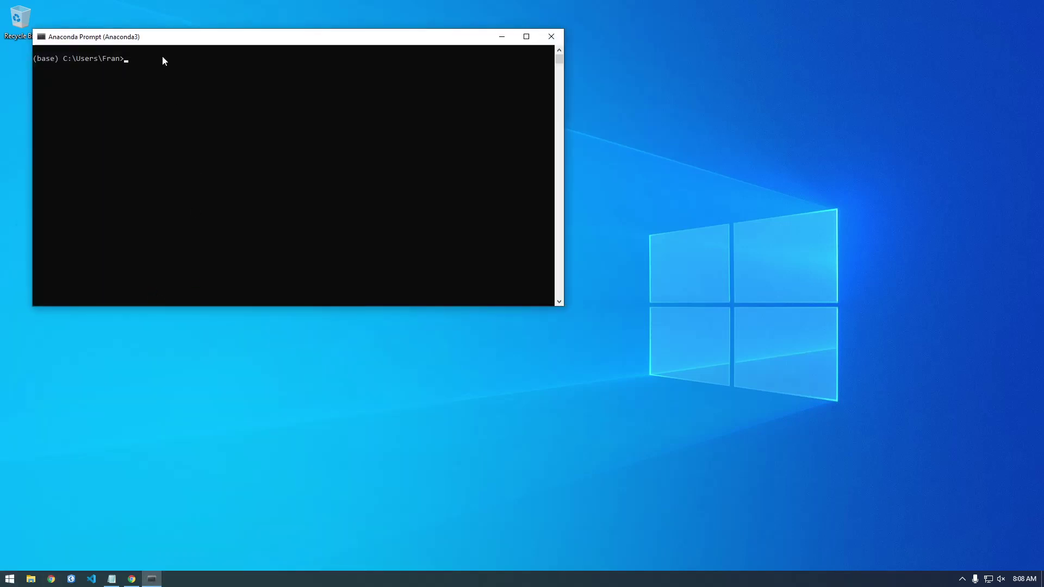
pyautogui.moveTo(166, 37); pyautogui.dragTo(235, 134)
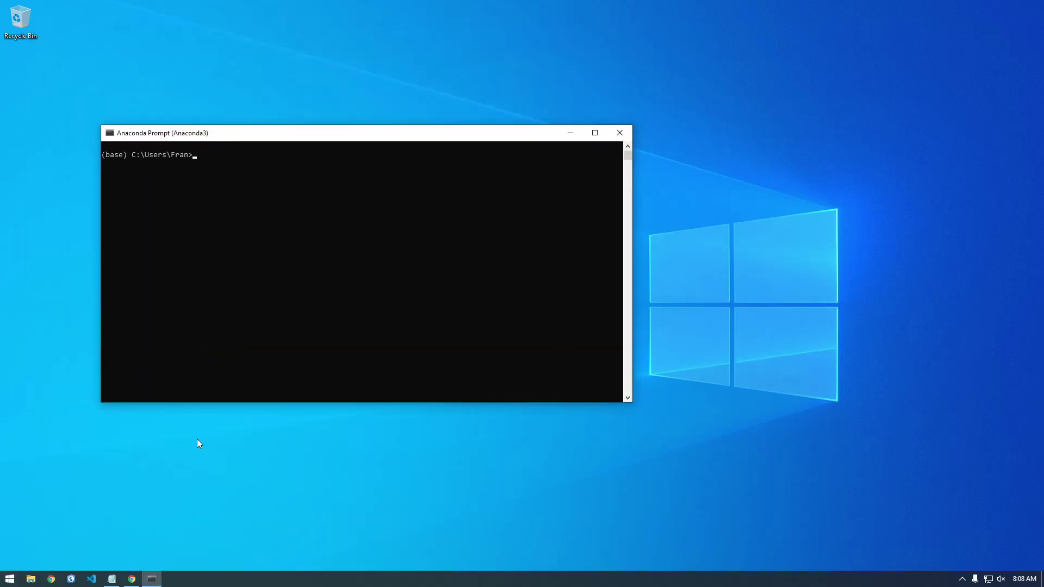
pyautogui.click(132, 580)
pyautogui.hotkey('ctrl', 't')
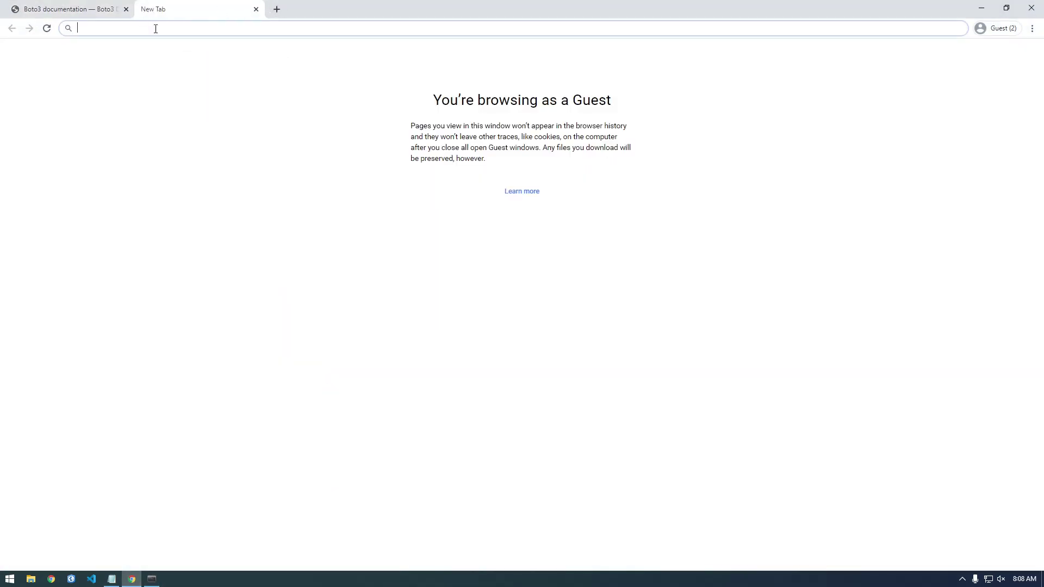
# Search 'conda cheat' and open the CONDA 4.6 CHEAT SHEET PDF, zoomed in
pyautogui.write('conda cheat')
pyautogui.press('Return')
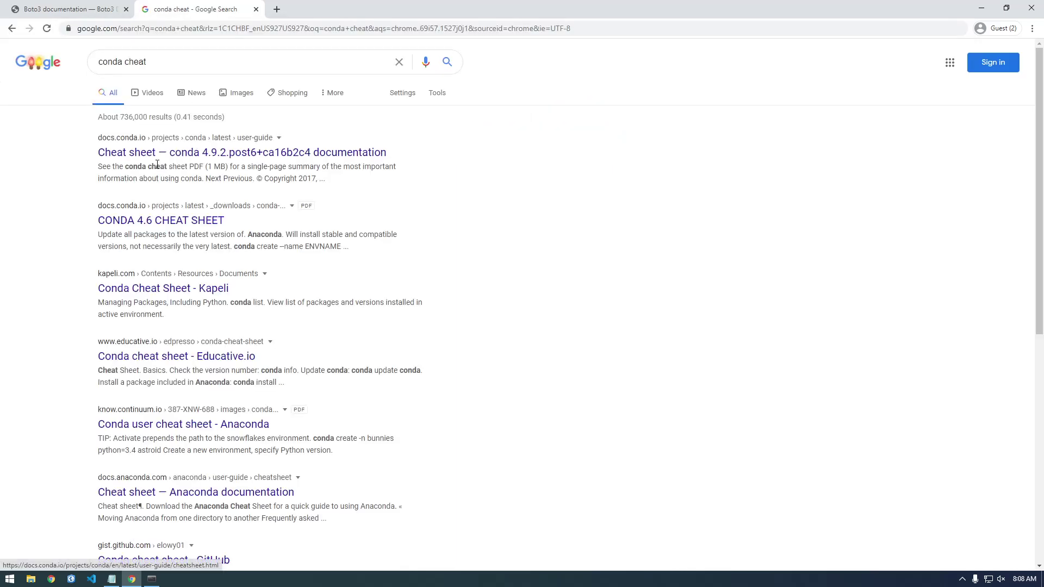
pyautogui.click(181, 222)
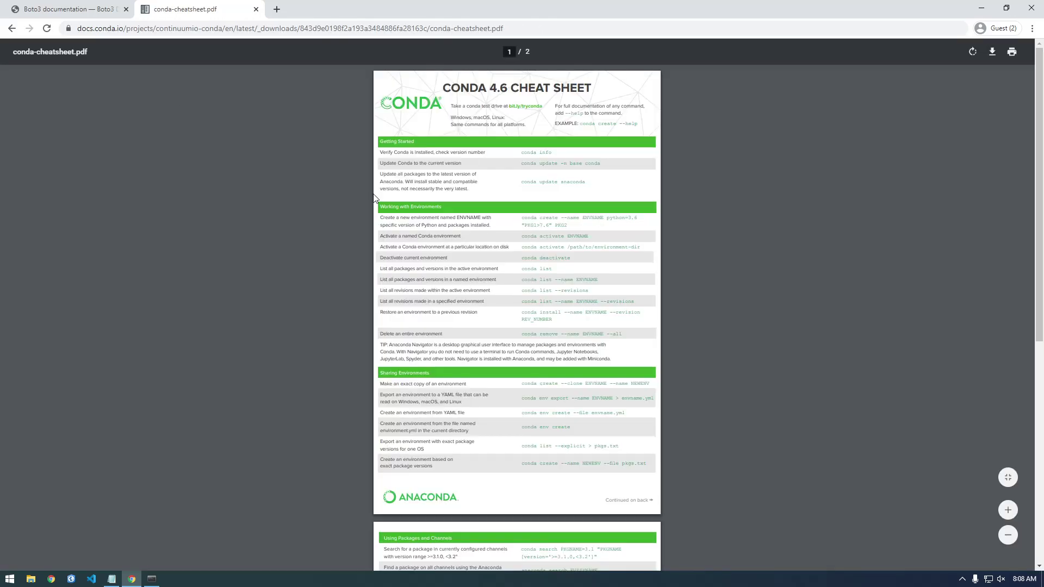
pyautogui.click(1008, 510)
pyautogui.click(1008, 510)
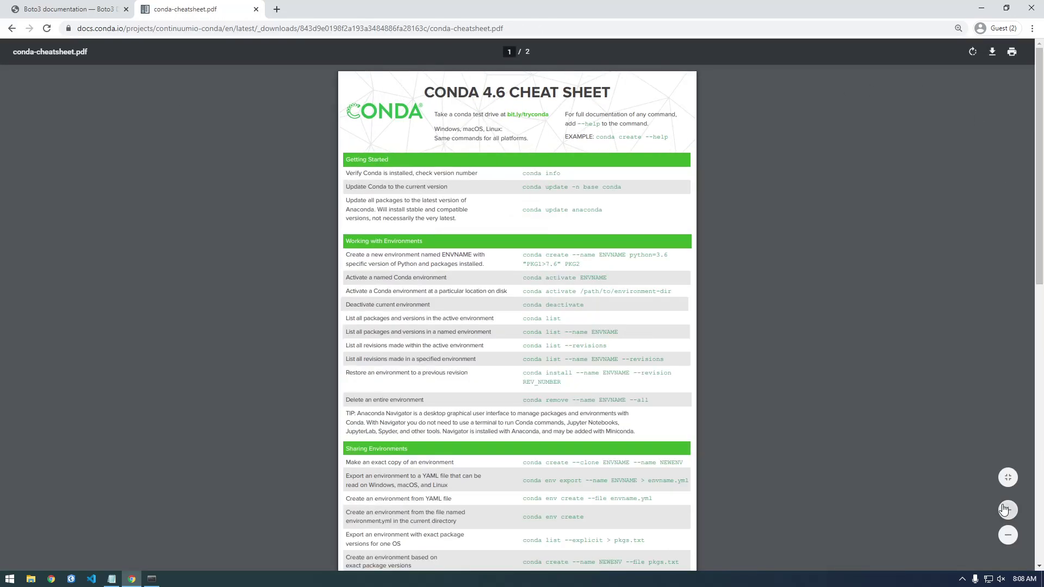
pyautogui.click(1008, 510)
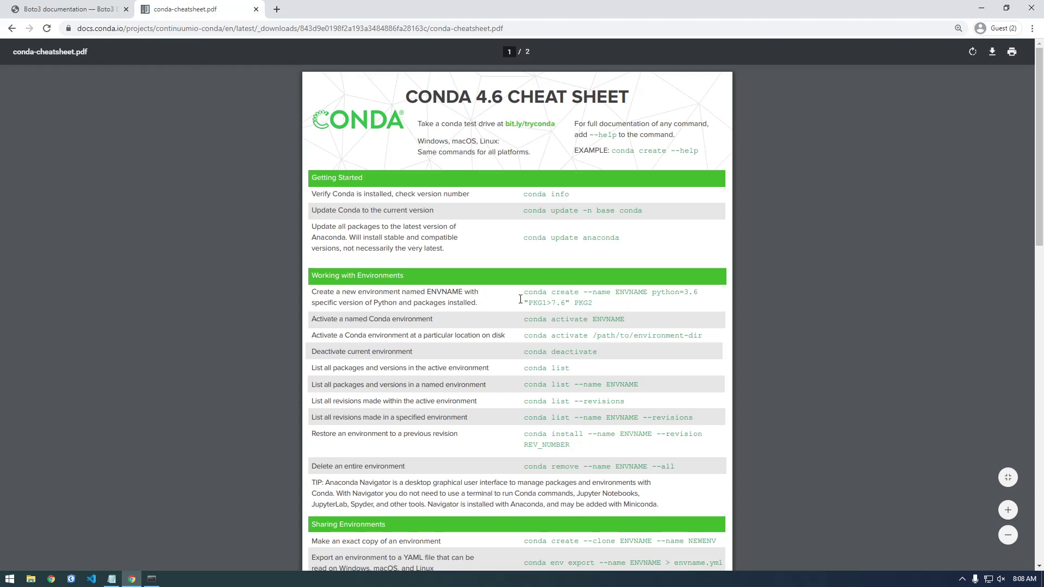
# Copy 'conda create --name ENVNAME' from the cheat sheet and paste it into Anaconda Prompt
pyautogui.moveTo(527, 294); pyautogui.dragTo(647, 295)
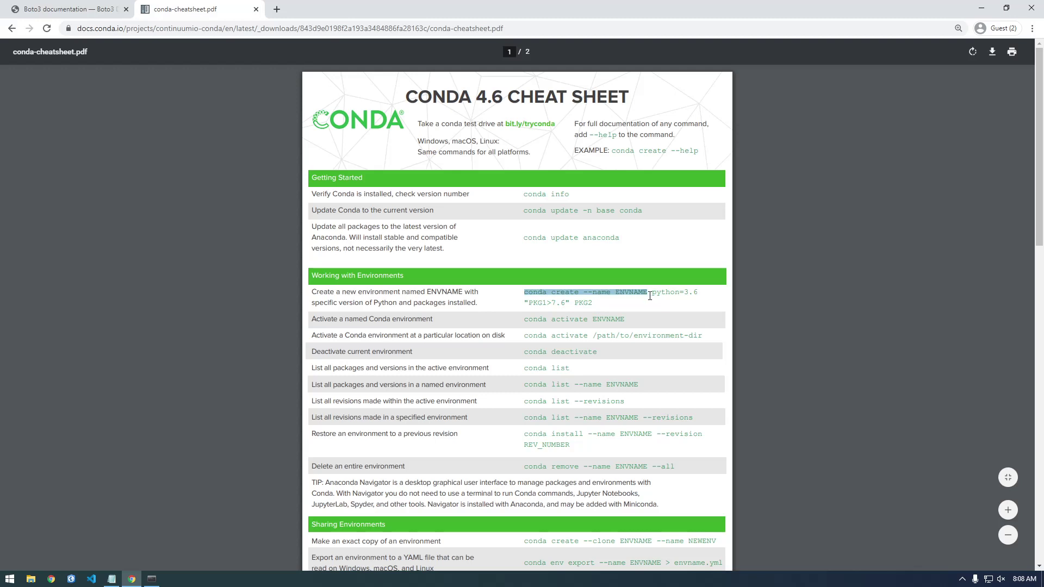
pyautogui.rightClick(639, 295)
pyautogui.click(657, 303)
pyautogui.click(152, 579)
pyautogui.rightClick(213, 165)
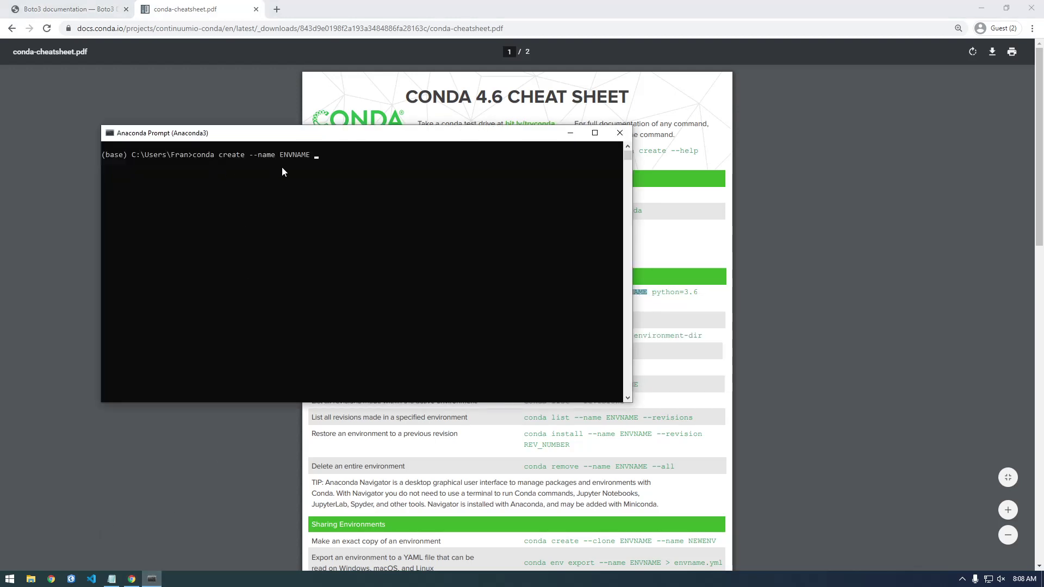
# Create the conda environment boto3_examples, confirming with y
pyautogui.press('BackSpace')
pyautogui.press('BackSpace')
pyautogui.press('BackSpace')
pyautogui.press('BackSpace')
pyautogui.press('BackSpace')
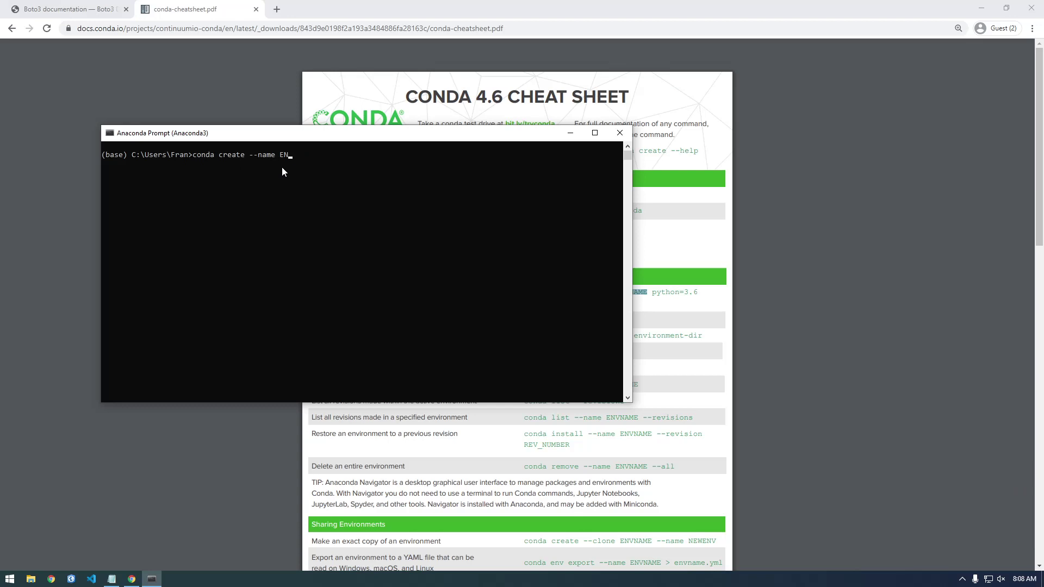
pyautogui.write('boto3_examples')
pyautogui.press('Return')
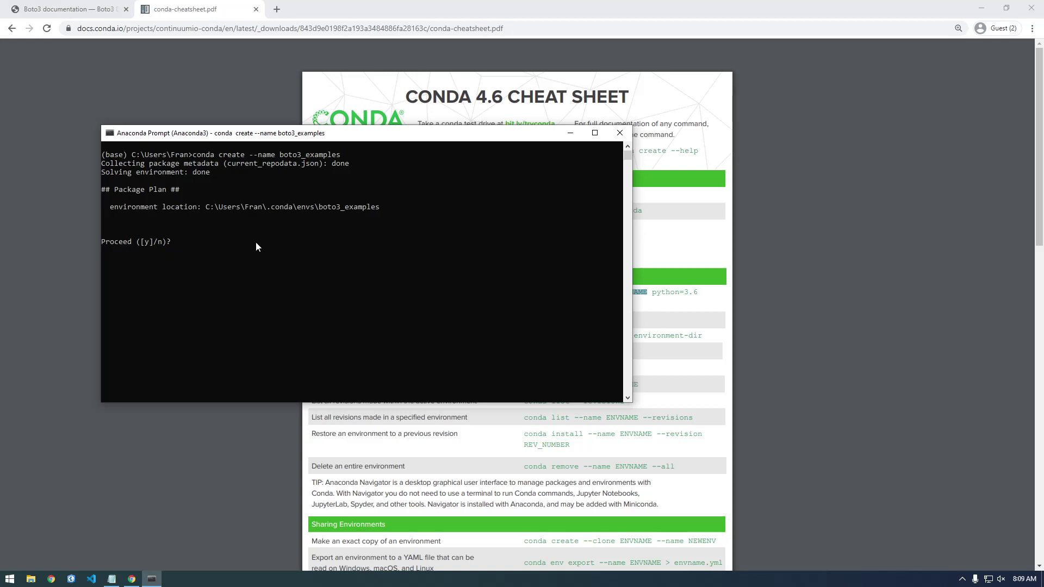
pyautogui.write('y')
pyautogui.press('Return')
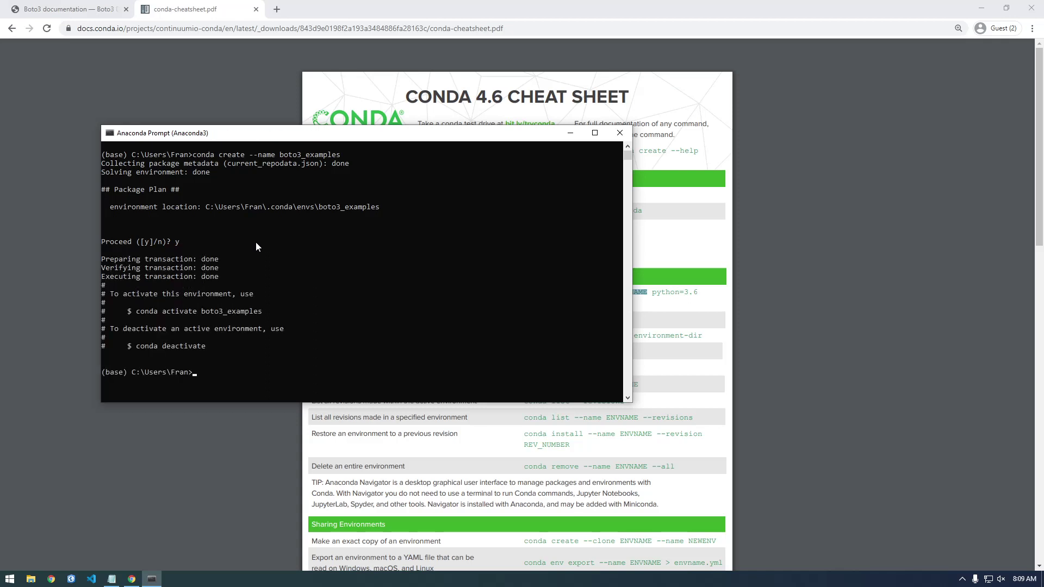
# Activate boto3_examples and clear the terminal with cls
pyautogui.write('conda activate boto3_examples')
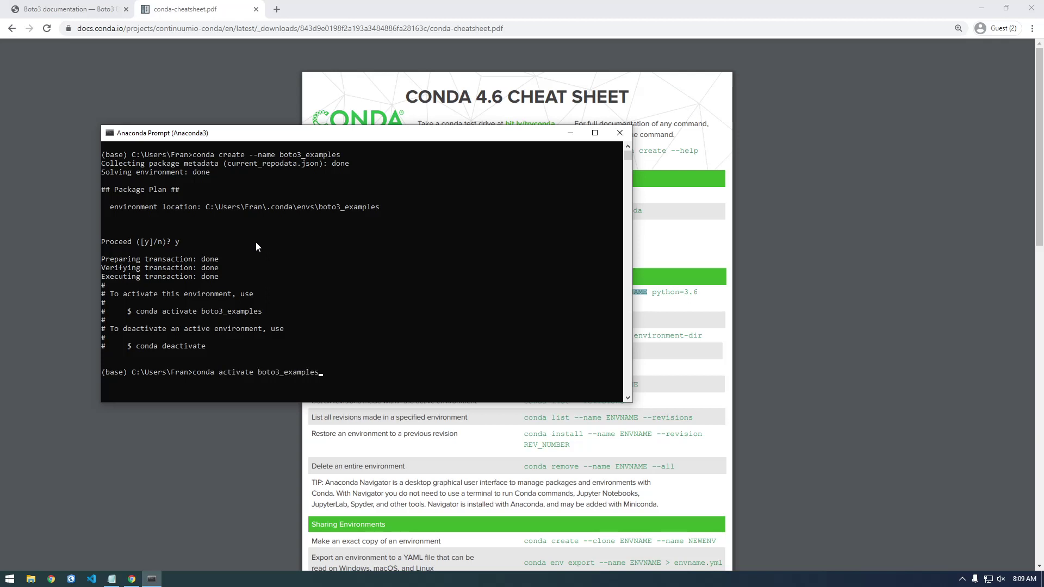
pyautogui.press('Return')
pyautogui.write('clear')
pyautogui.press('Return')
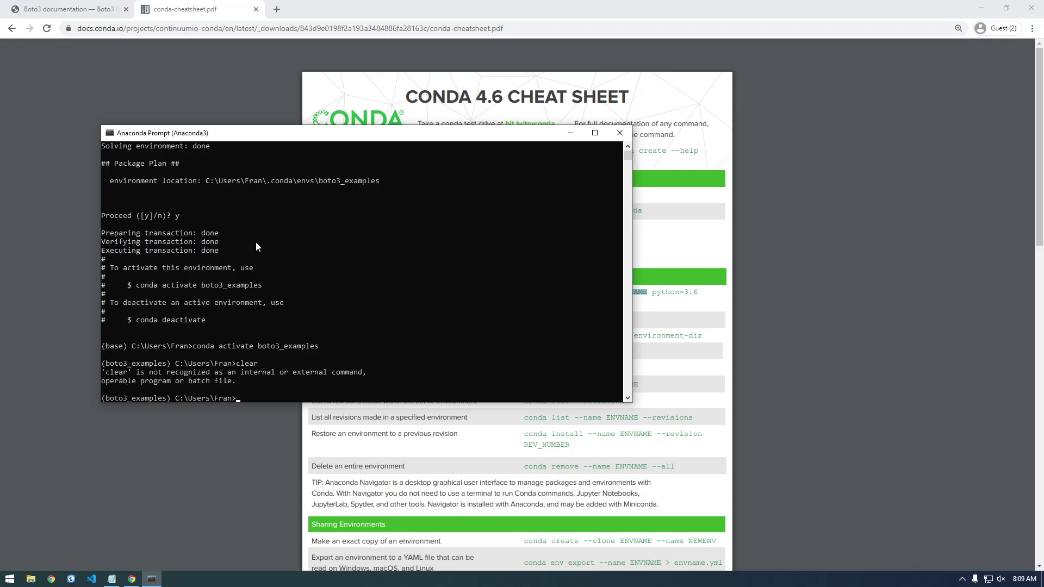
pyautogui.write('cls')
pyautogui.press('Return')
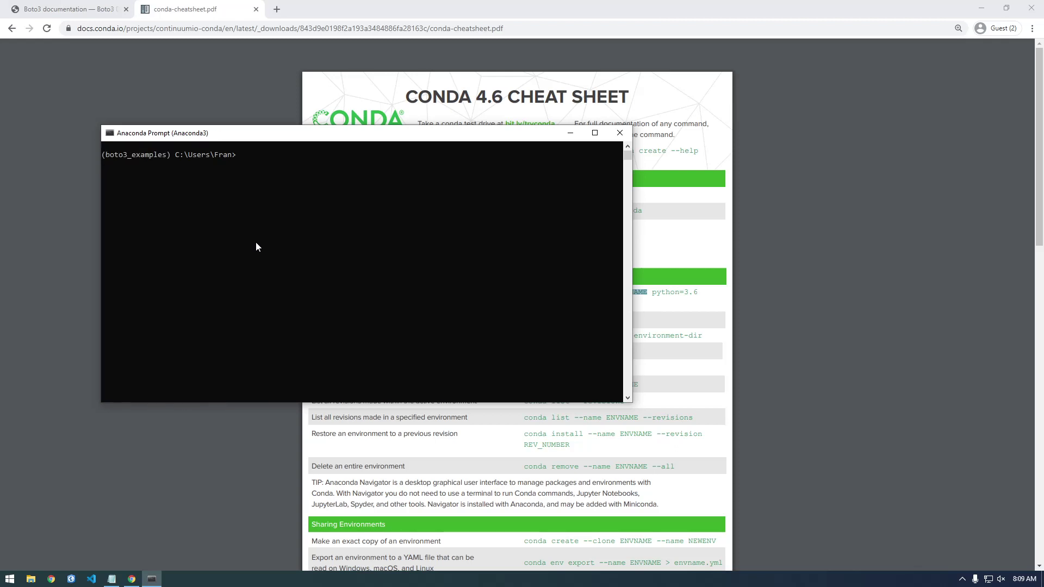
# Run conda list to show boto3_examples has no packages, and move the window lower
pyautogui.write('conda list')
pyautogui.press('Return')
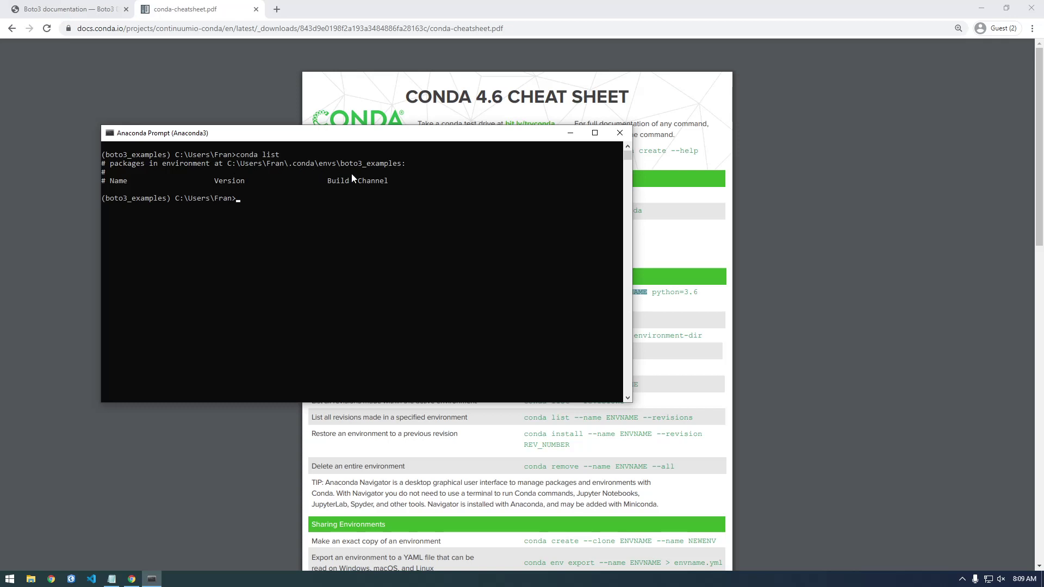
pyautogui.moveTo(282, 140); pyautogui.dragTo(273, 133)
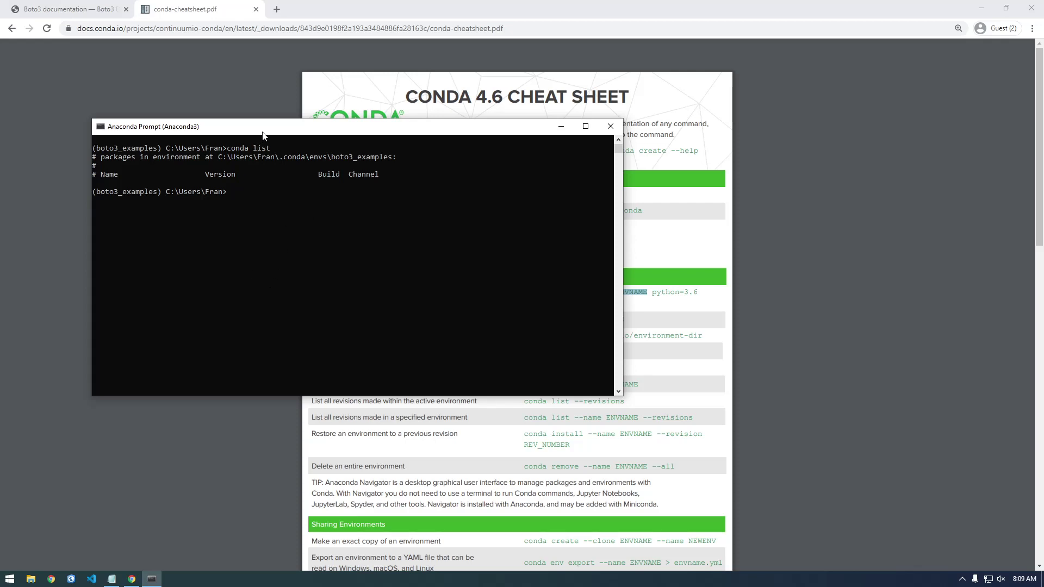
pyautogui.moveTo(259, 130); pyautogui.dragTo(272, 173)
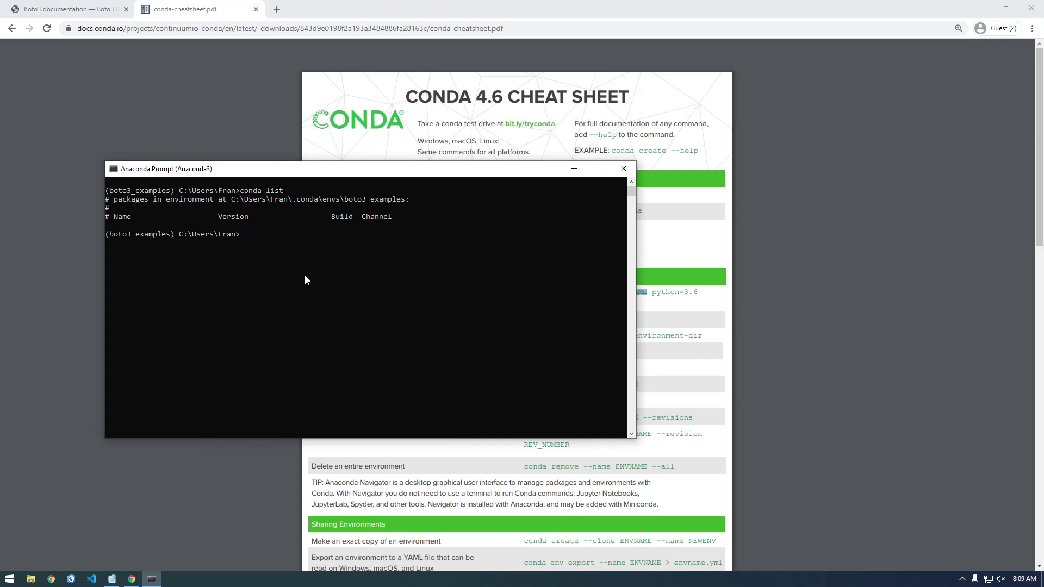
# Install boto3 into boto3_examples with conda install, confirming the package list with y
pyautogui.write('conda install boto3')
pyautogui.press('Return')
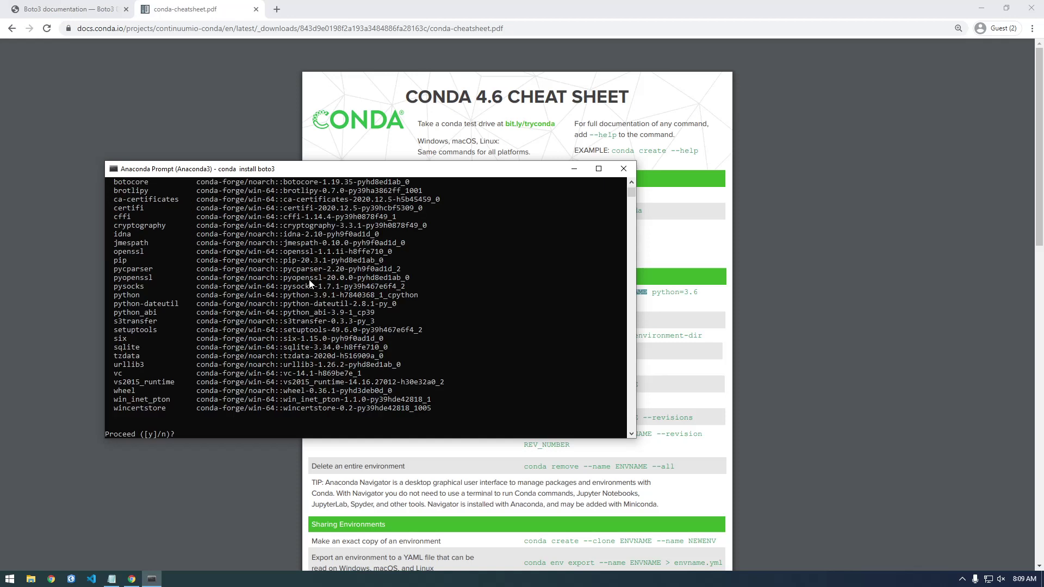
pyautogui.scroll(2, 146, 418)
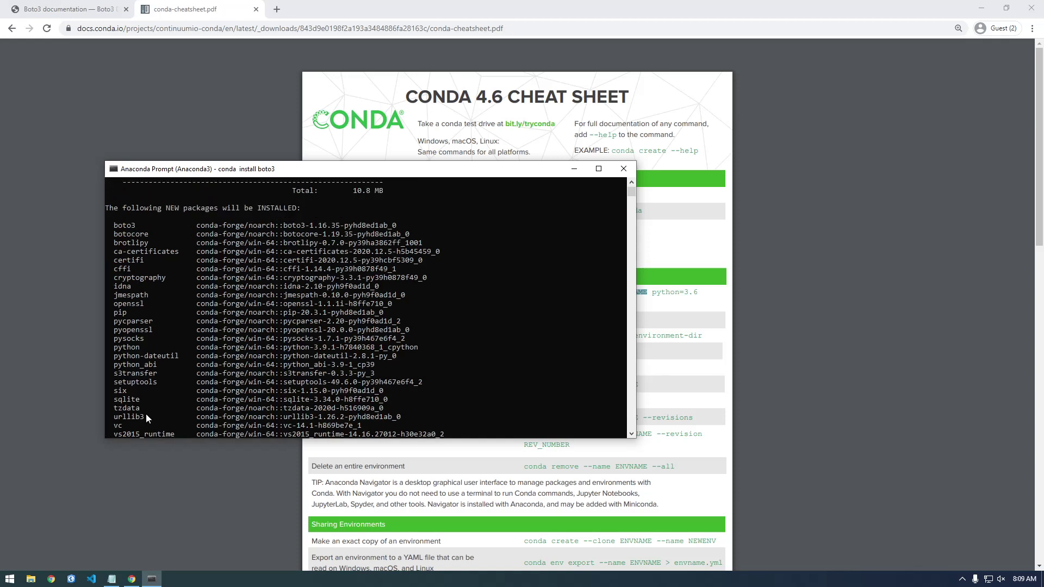
pyautogui.scroll(-1, 124, 250)
pyautogui.scroll(-1, 131, 278)
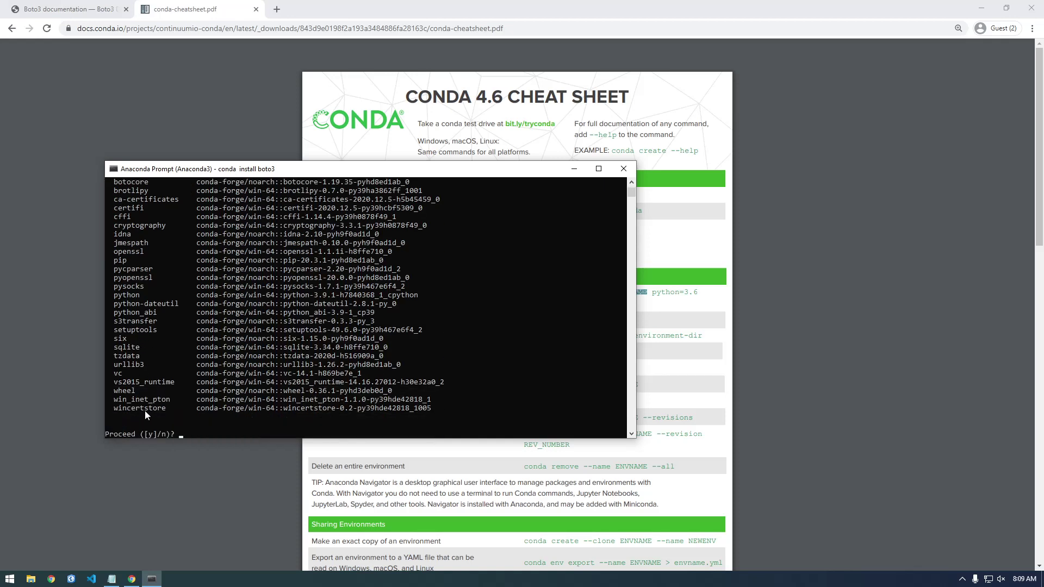
pyautogui.scroll(2, 172, 385)
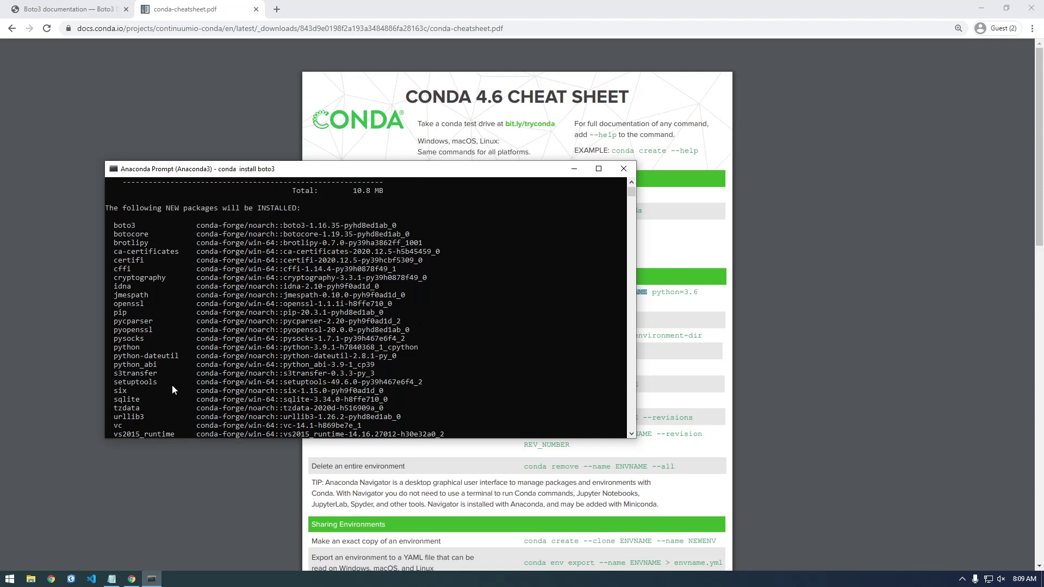
pyautogui.scroll(-2, 126, 242)
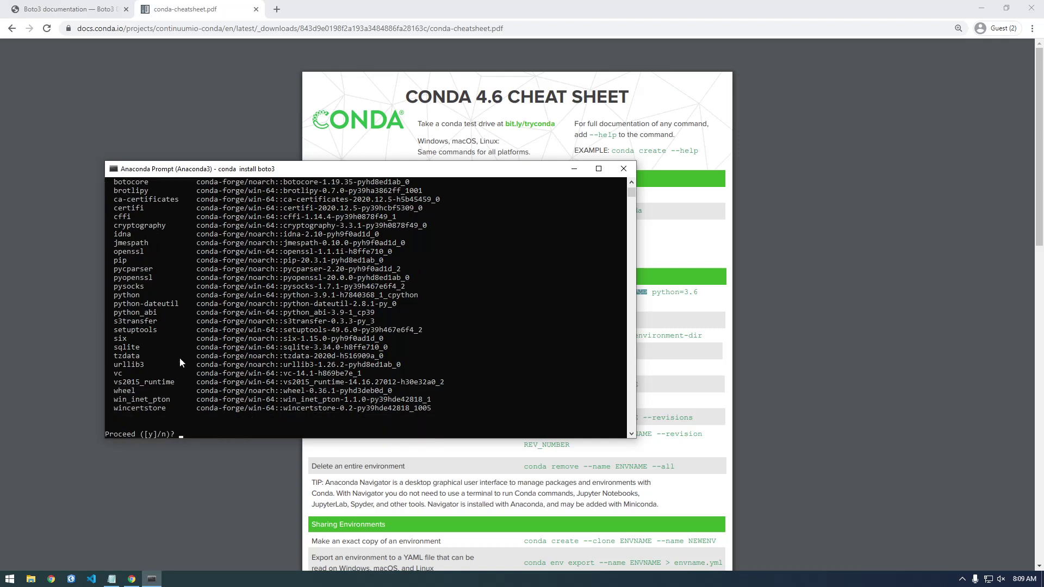
pyautogui.write('y')
pyautogui.press('Return')
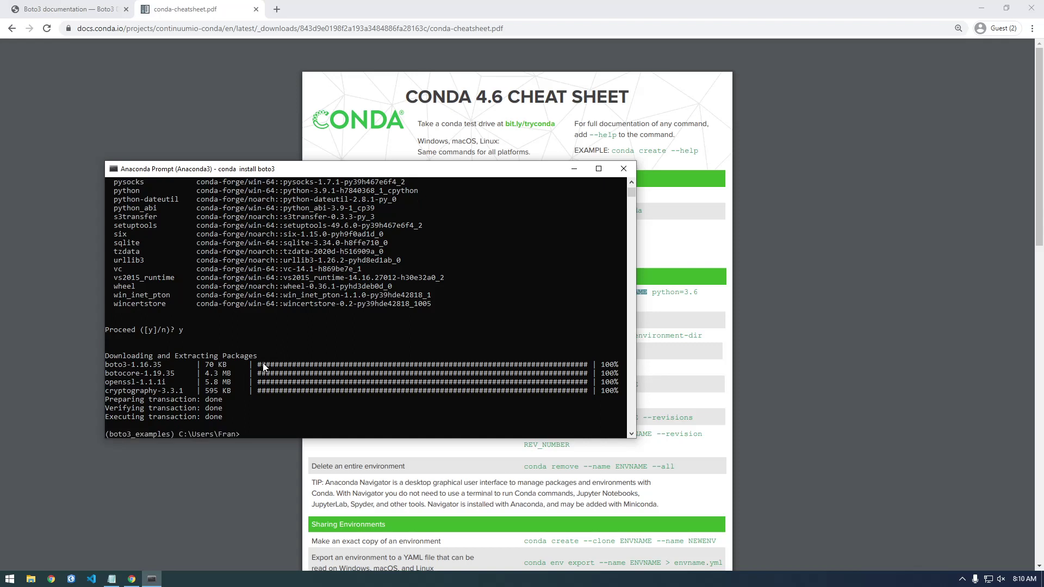
# In Python, import boto3 and sys, and print the executable path in boto3_examples
pyautogui.write('python')
pyautogui.press('Return')
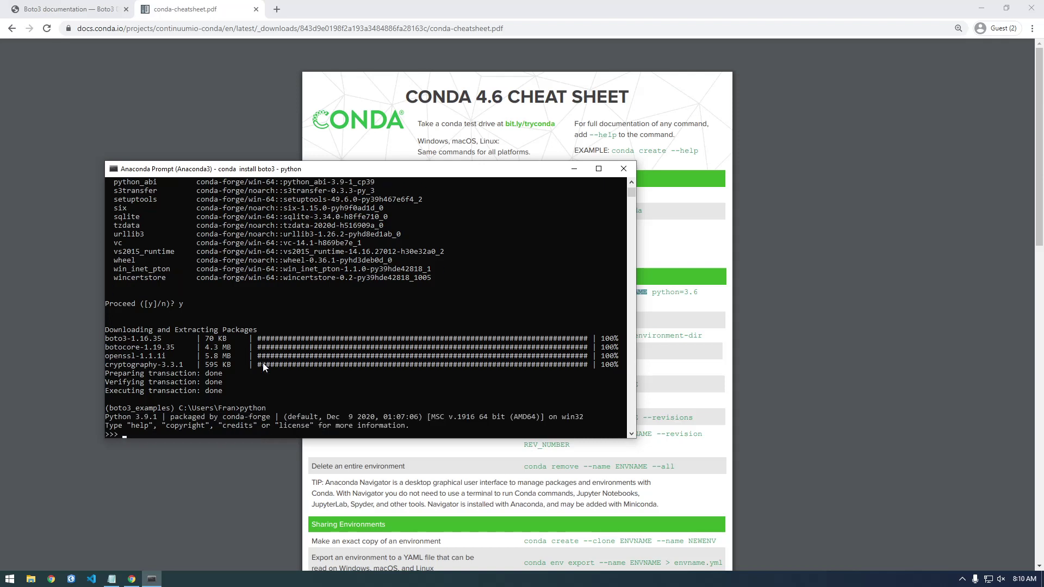
pyautogui.write('import boto3')
pyautogui.press('Return')
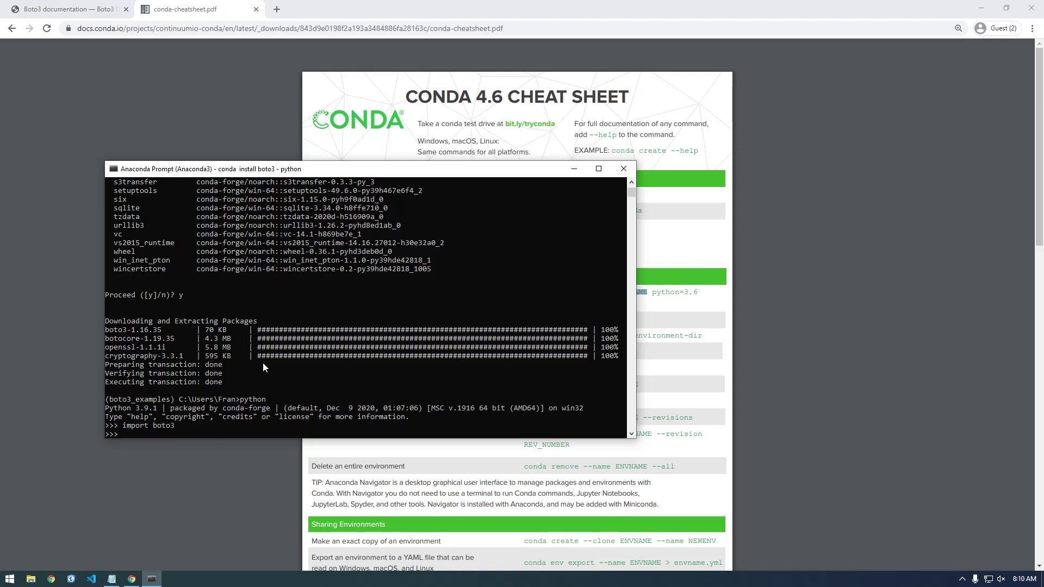
pyautogui.write('import sys')
pyautogui.press('Return')
pyautogui.write('print')
pyautogui.write('(sys)')
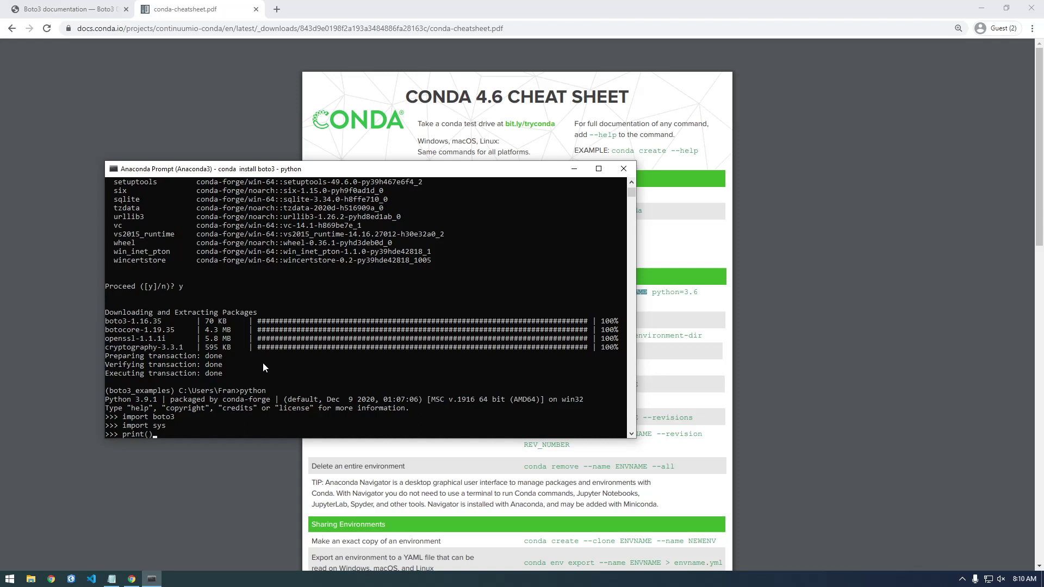
pyautogui.write('.executable')
pyautogui.press('Return')
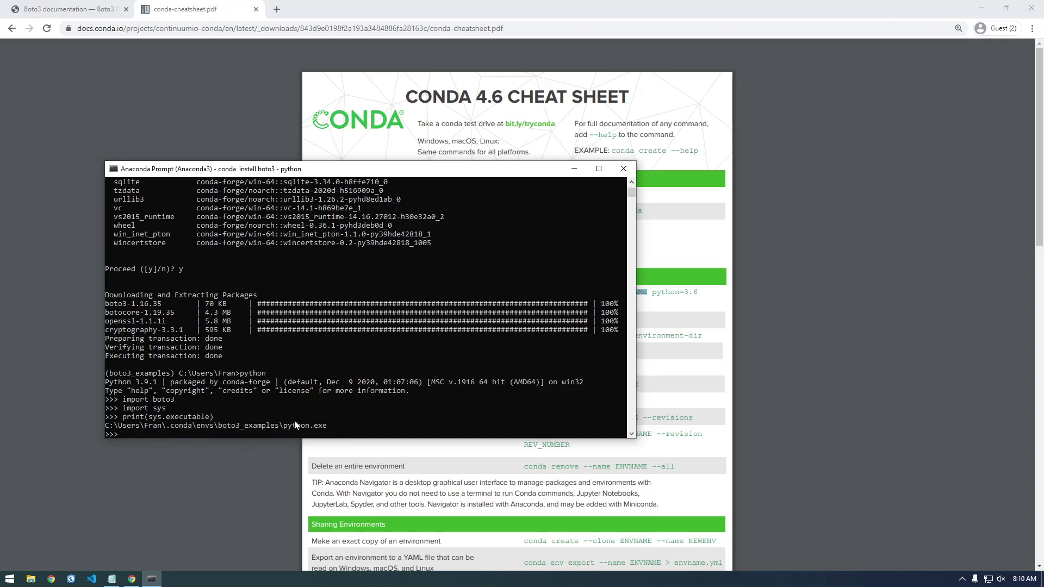
pyautogui.click(10, 579)
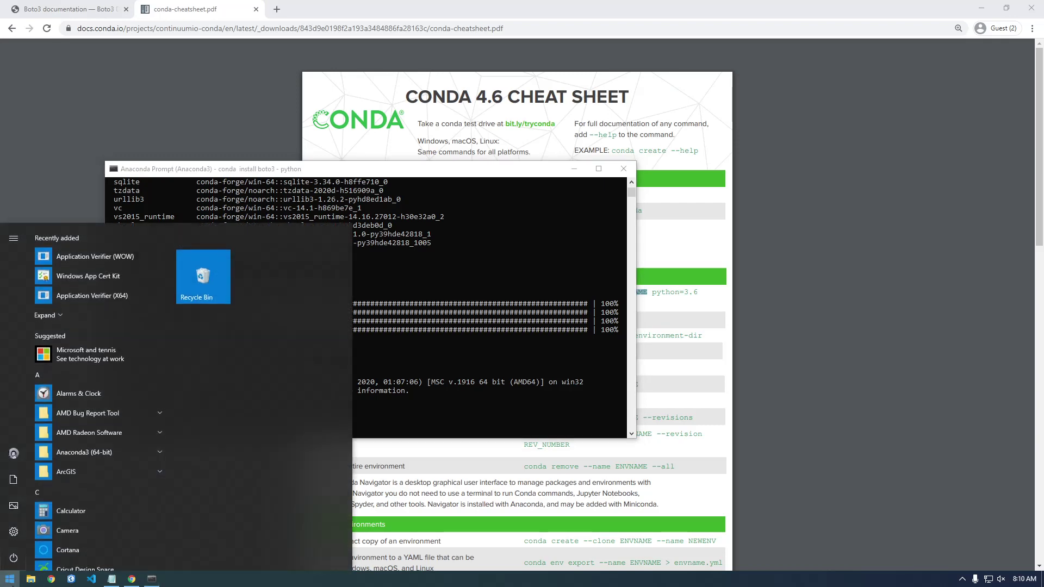
# Launch PyCharm and start a new project from the File menu
pyautogui.write('py')
pyautogui.click(164, 309)
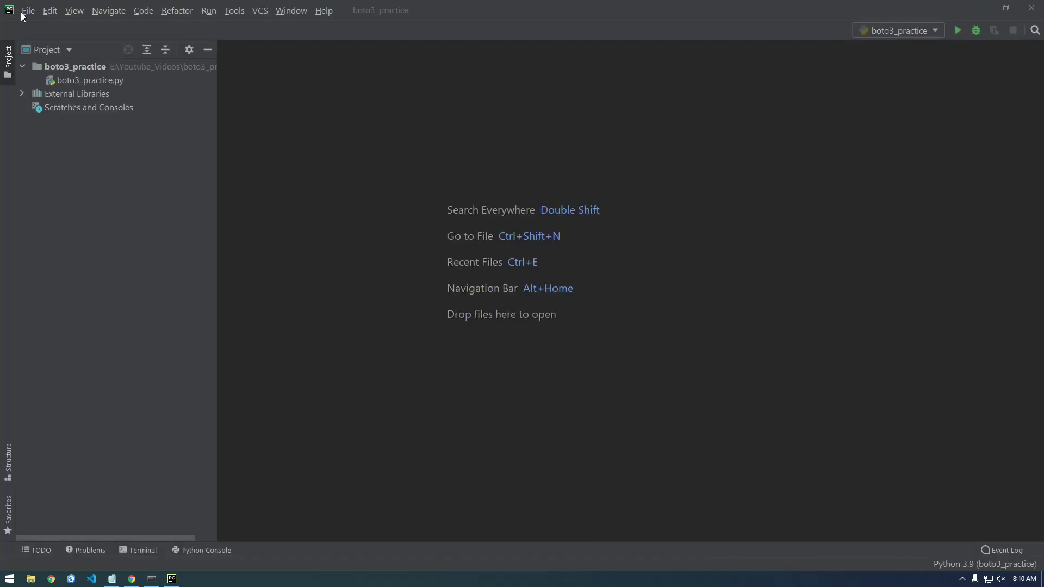
pyautogui.click(26, 11)
pyautogui.click(53, 33)
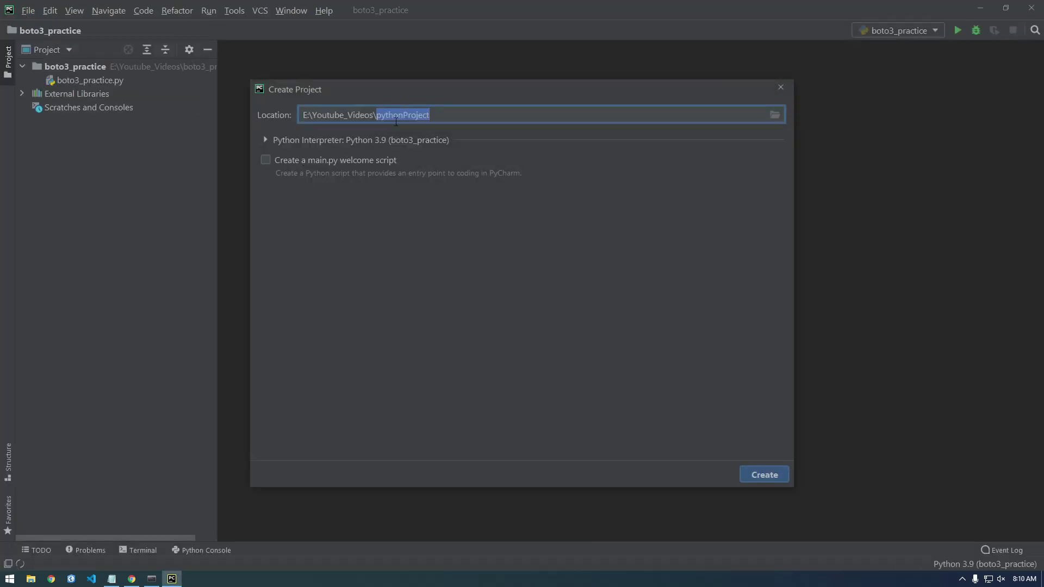
# Set the project location to E:\Youtube_Videos\boto3_project and expand the Python Interpreter settings
pyautogui.click(430, 115)
pyautogui.moveTo(430, 115); pyautogui.dragTo(376, 116)
pyautogui.write('boto3_proej')
pyautogui.press('BackSpace')
pyautogui.write('hj')
pyautogui.press('BackSpace')
pyautogui.press('BackSpace')
pyautogui.write('ject')
pyautogui.click(265, 141)
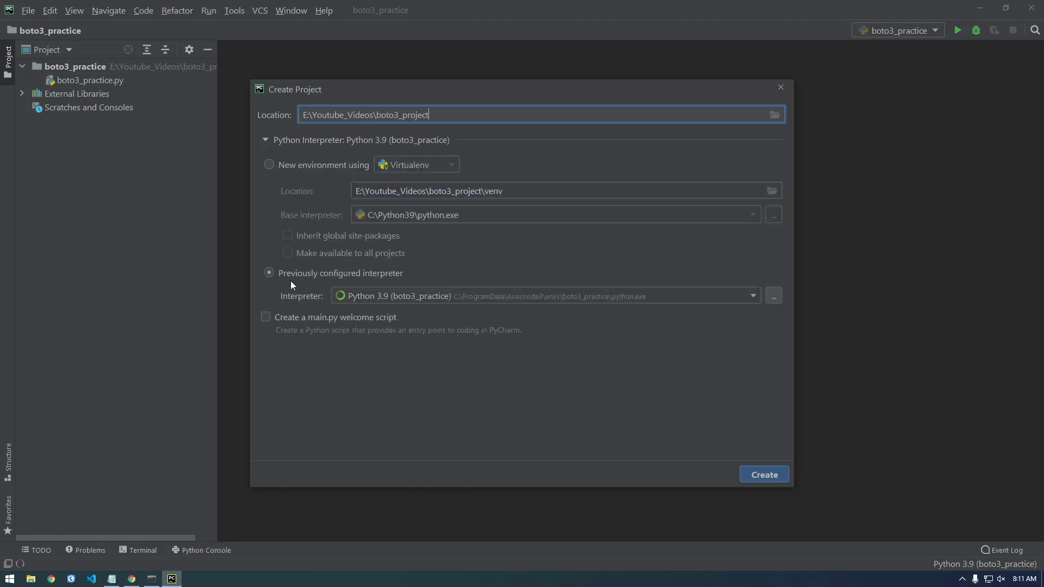
# Start adding a Conda Environment interpreter and open the file browser to find its python.exe
pyautogui.click(774, 297)
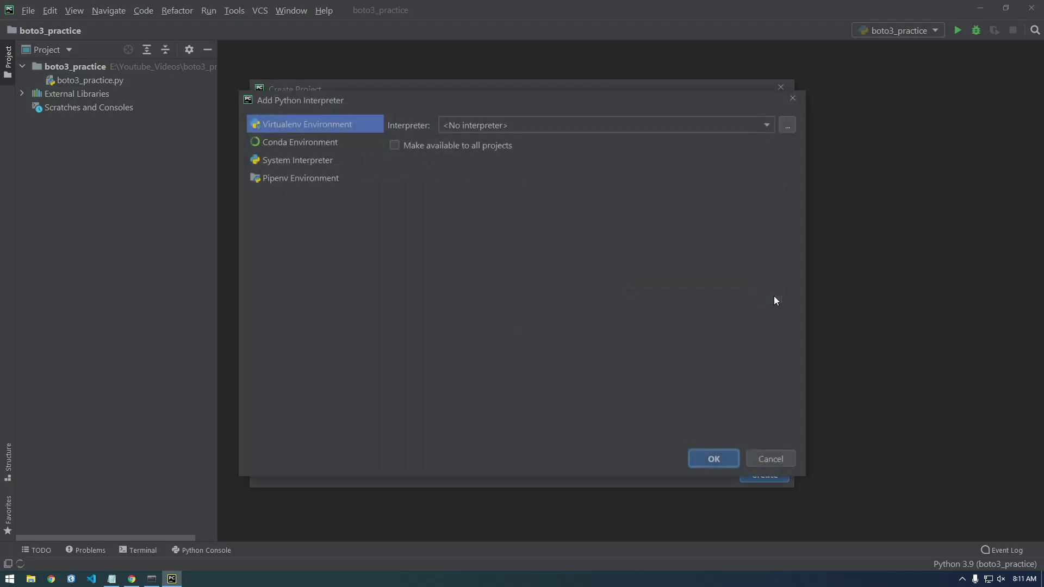
pyautogui.click(296, 142)
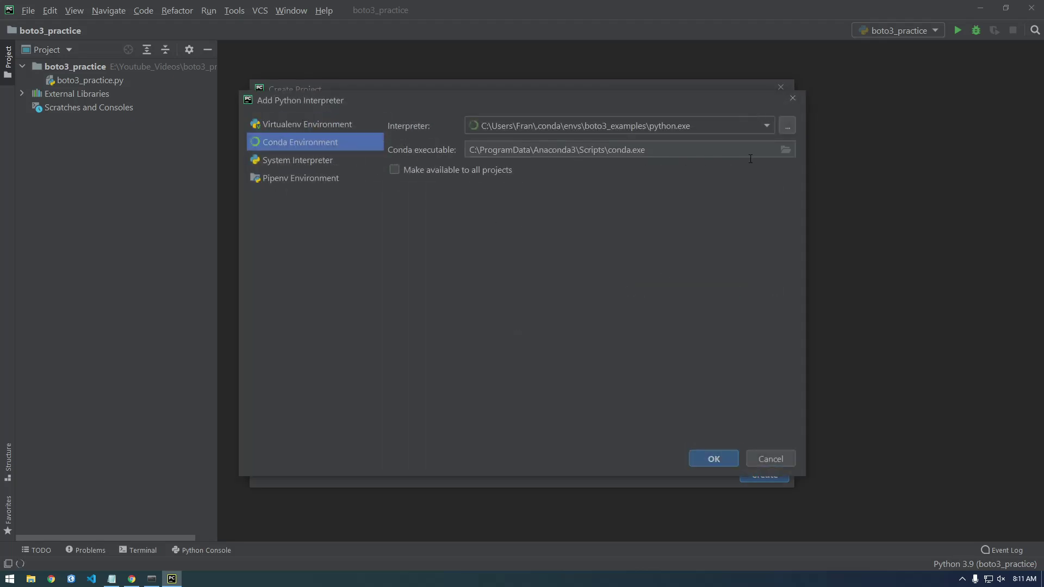
pyautogui.click(788, 123)
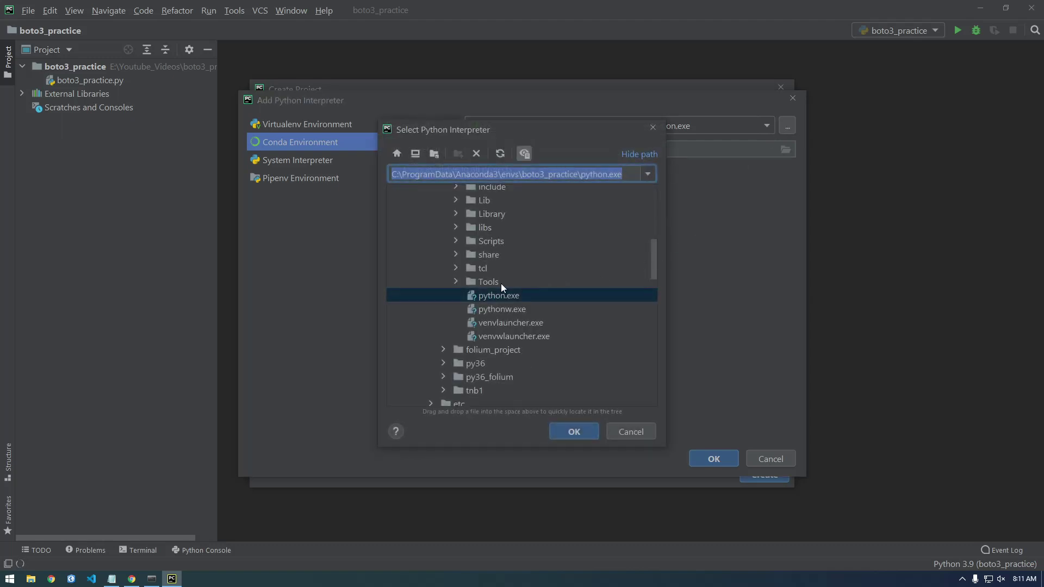
pyautogui.scroll(3, 473, 281)
pyautogui.click(443, 260)
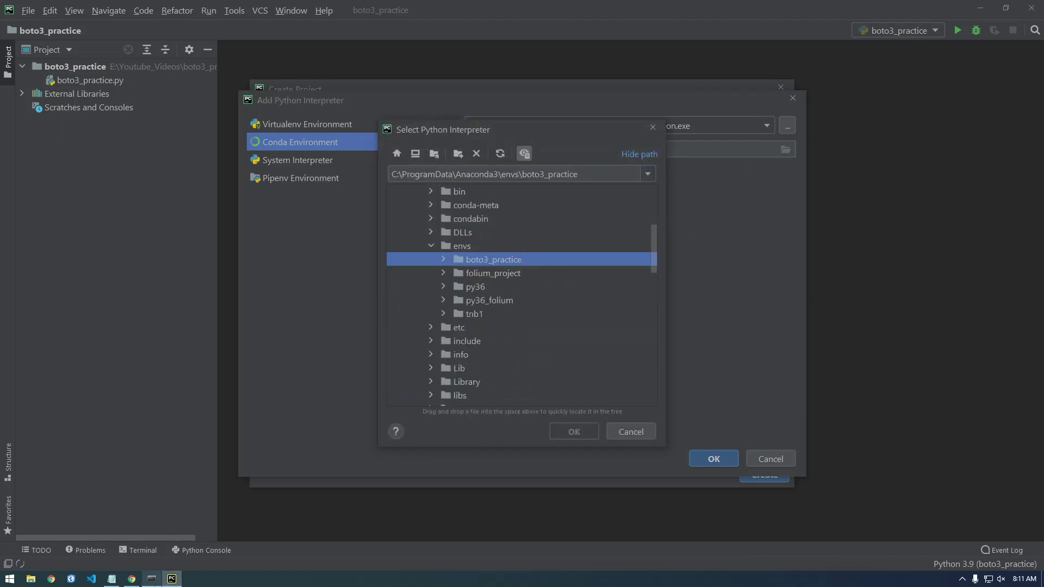
pyautogui.click(152, 579)
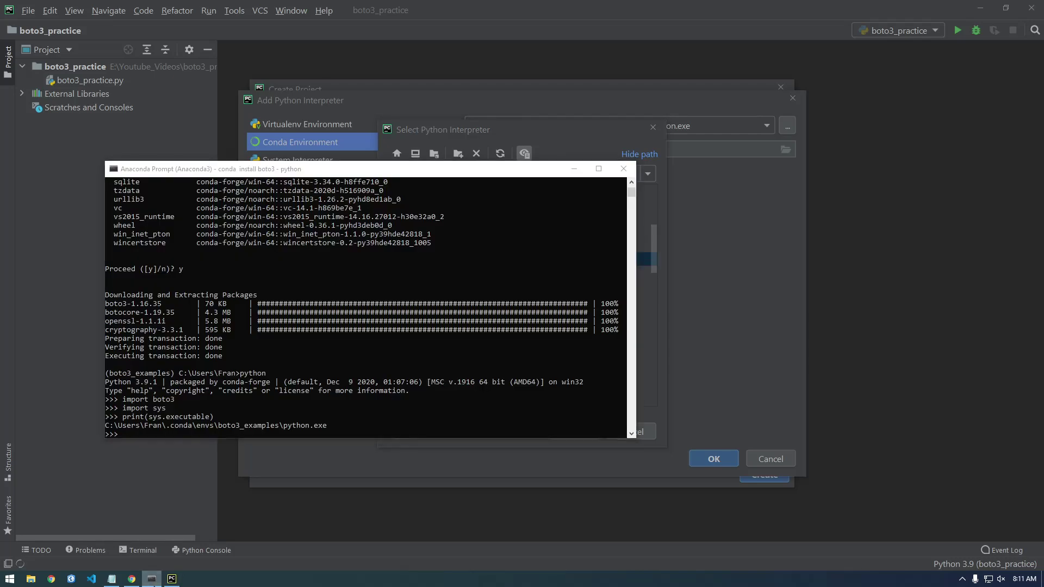
pyautogui.click(152, 579)
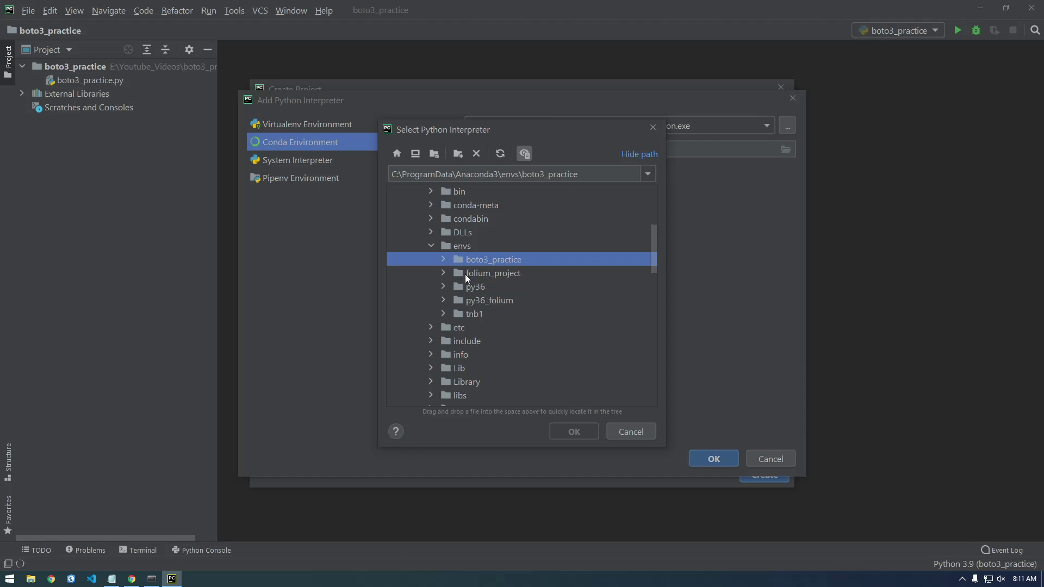
pyautogui.rightClick(459, 247)
pyautogui.click(485, 335)
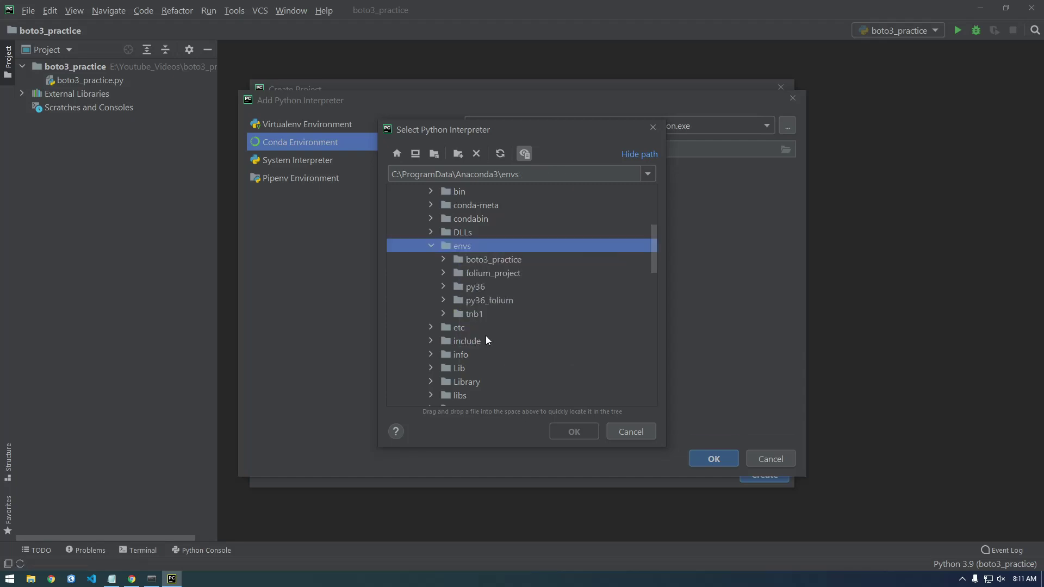
pyautogui.scroll(5, 477, 273)
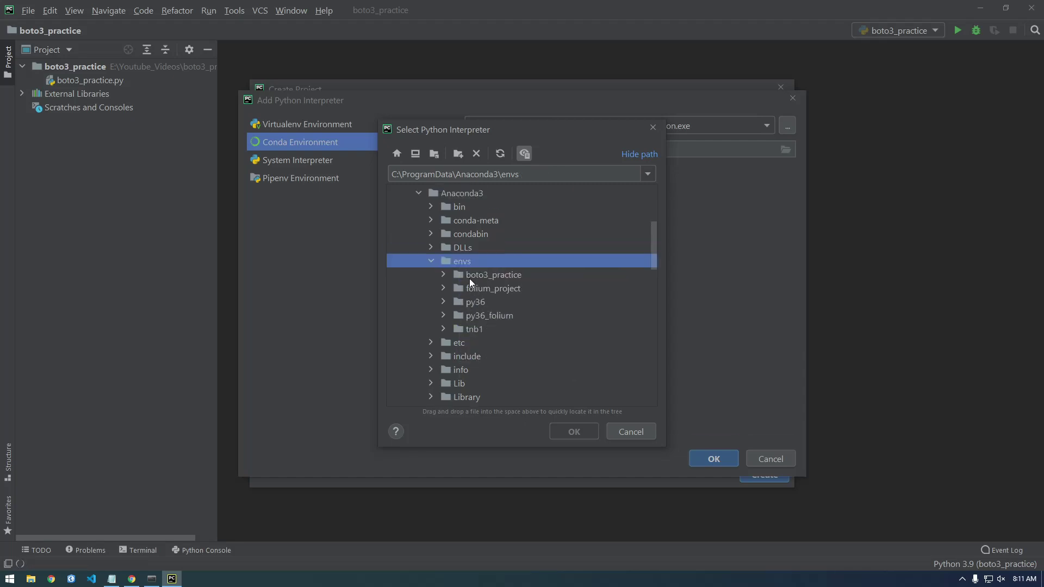
pyautogui.scroll(-3, 470, 303)
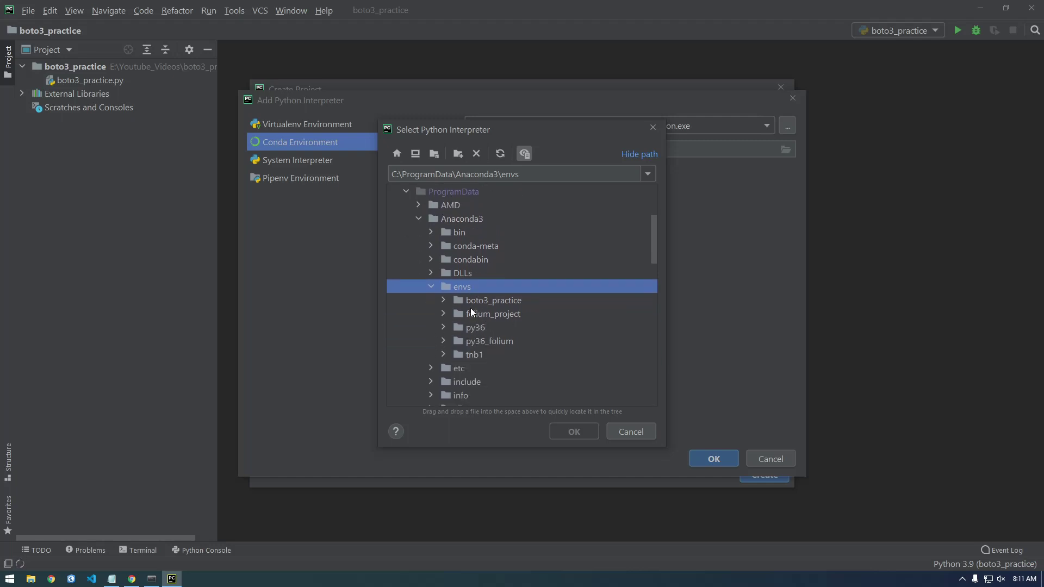
pyautogui.scroll(1, 459, 287)
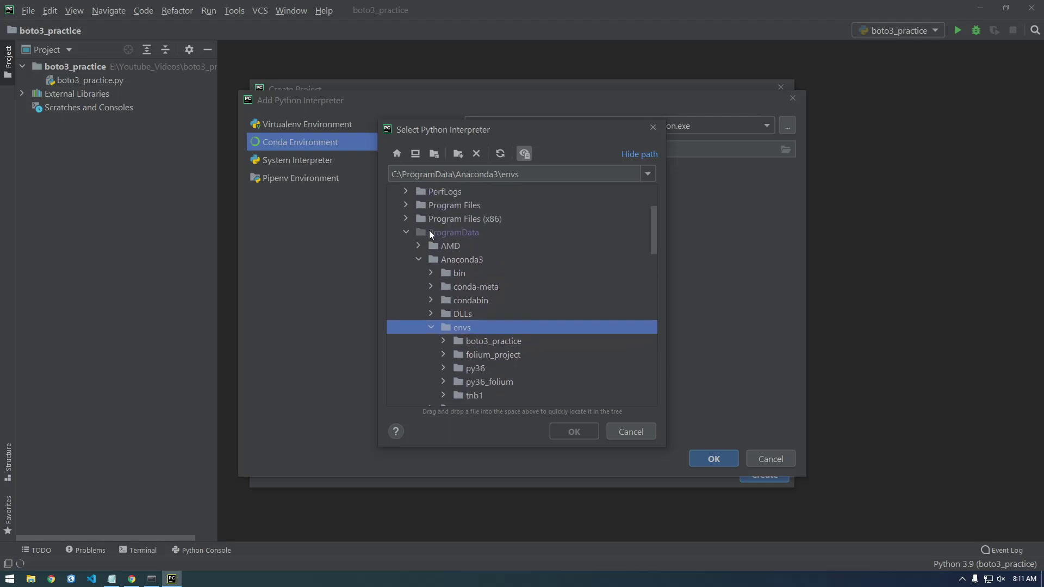
# Select .conda\envs\boto3_examples\python.exe and confirm it as the Python 3.9 (boto3_examples) interpreter
pyautogui.click(405, 233)
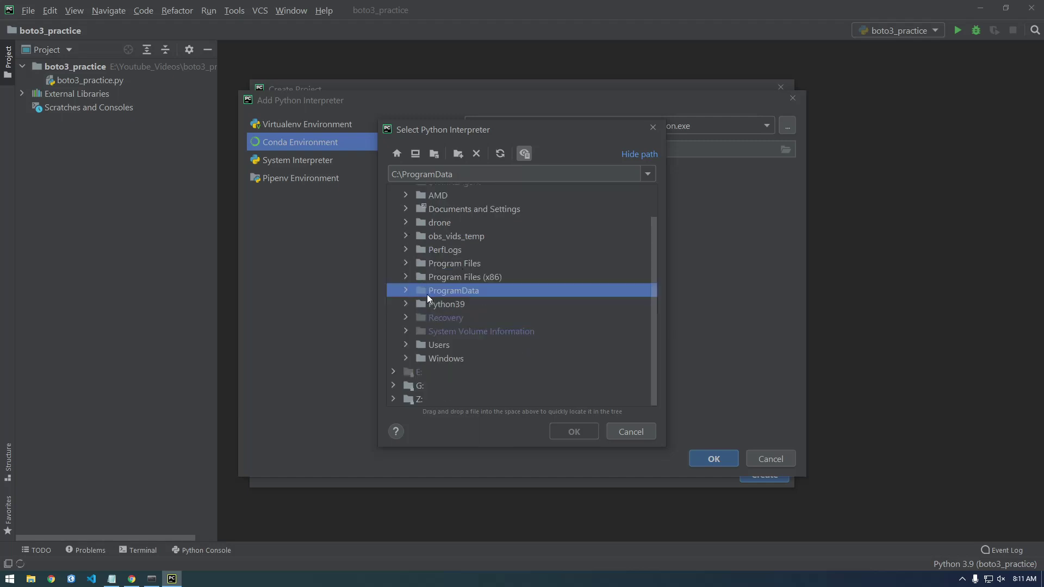
pyautogui.click(406, 345)
pyautogui.scroll(-2, 456, 341)
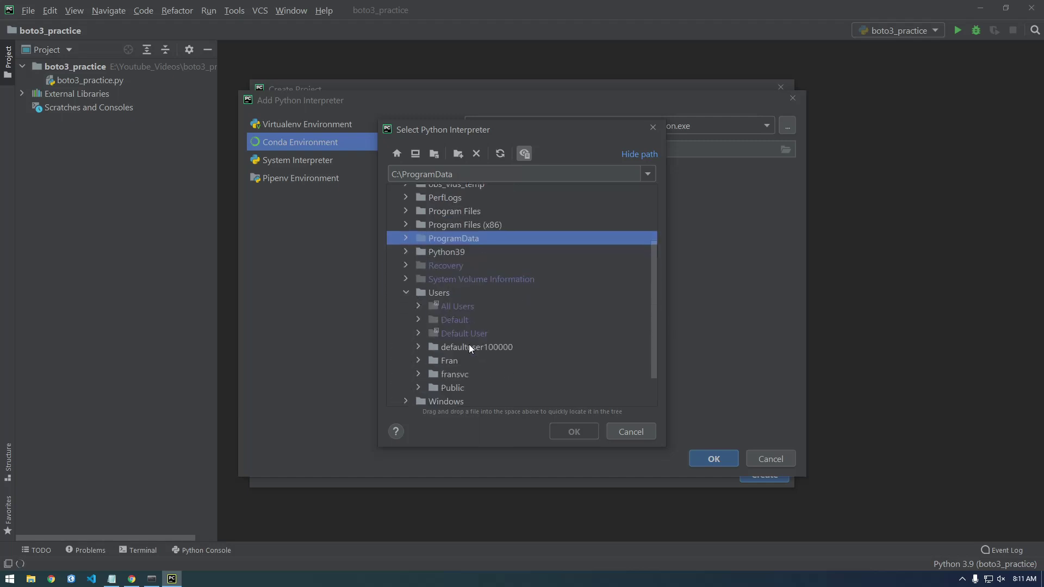
pyautogui.click(418, 341)
pyautogui.scroll(-1, 482, 340)
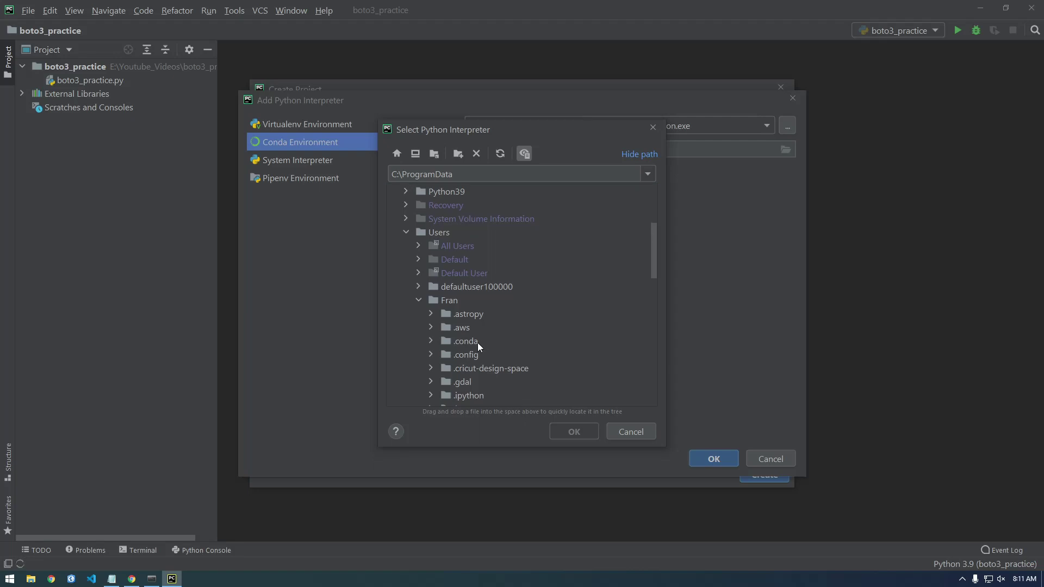
pyautogui.click(431, 342)
pyautogui.scroll(-1, 463, 344)
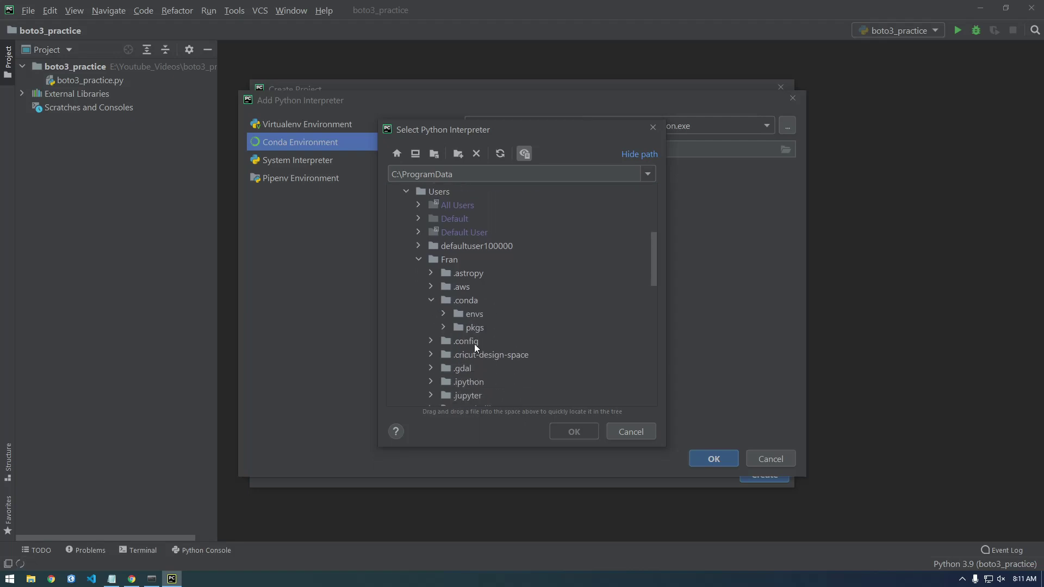
pyautogui.click(443, 314)
pyautogui.scroll(-1, 485, 302)
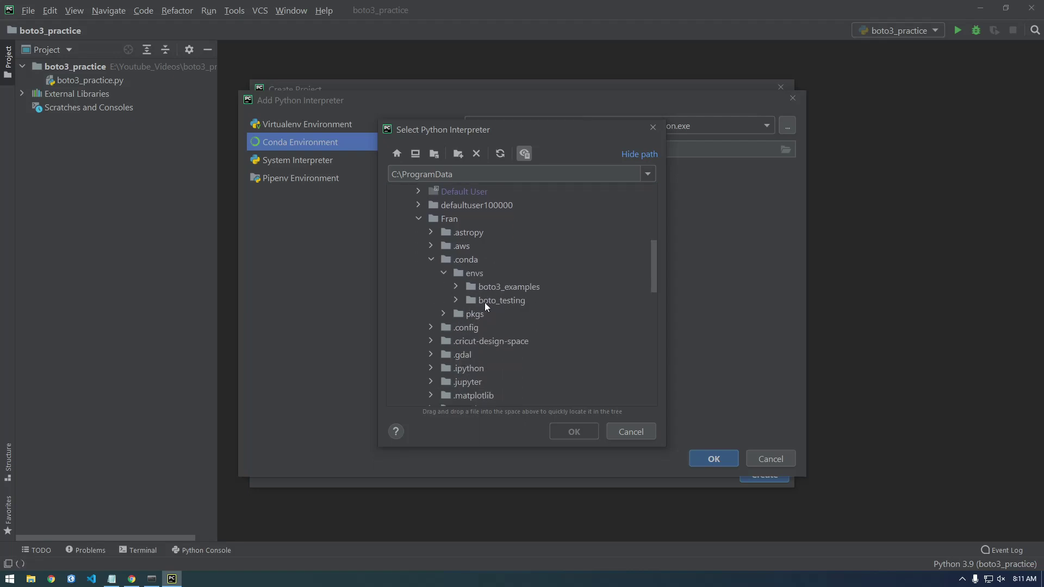
pyautogui.click(458, 288)
pyautogui.scroll(-3, 519, 311)
pyautogui.click(510, 315)
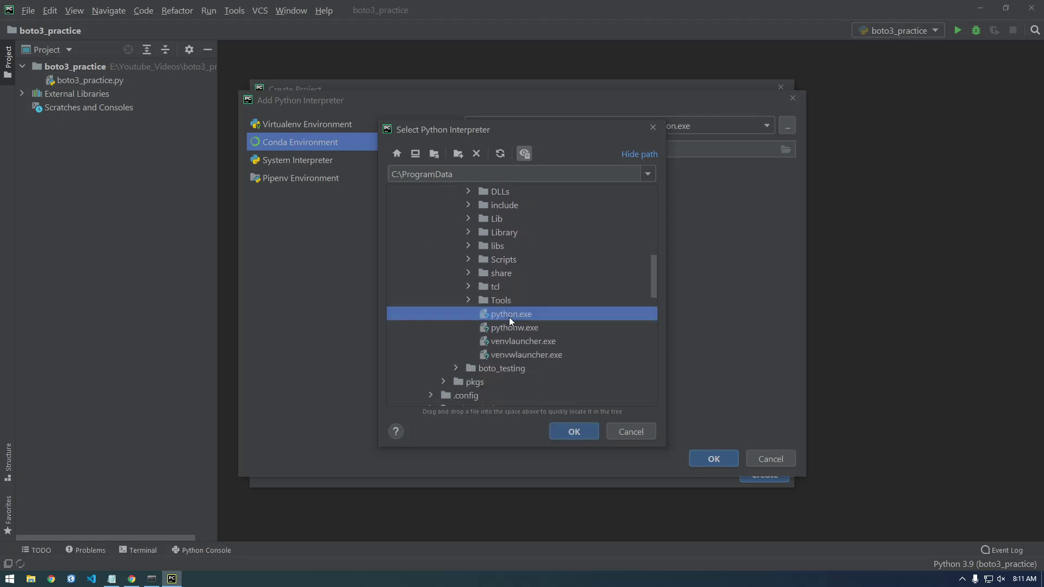
pyautogui.click(575, 434)
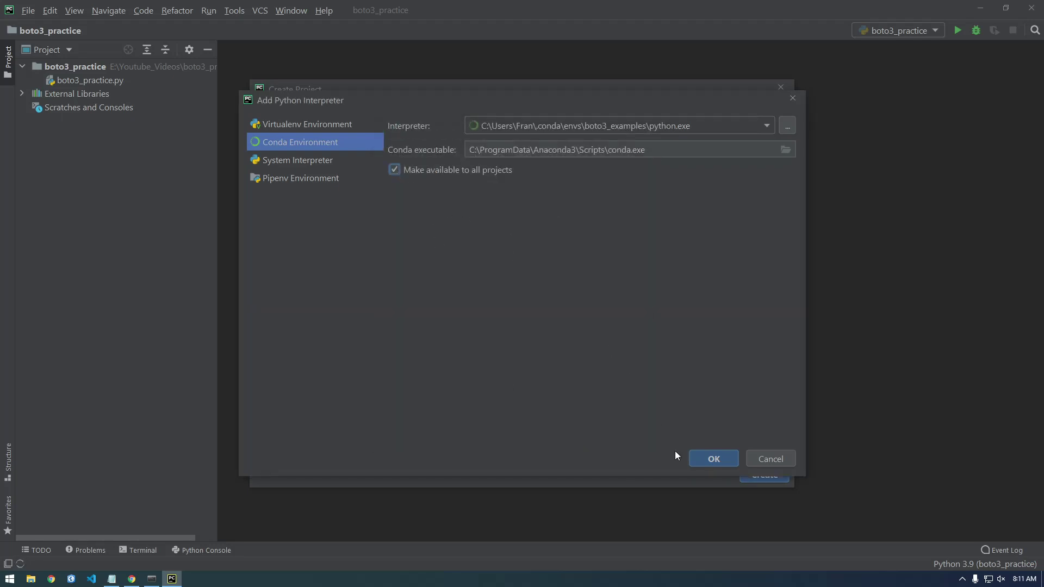
pyautogui.click(713, 458)
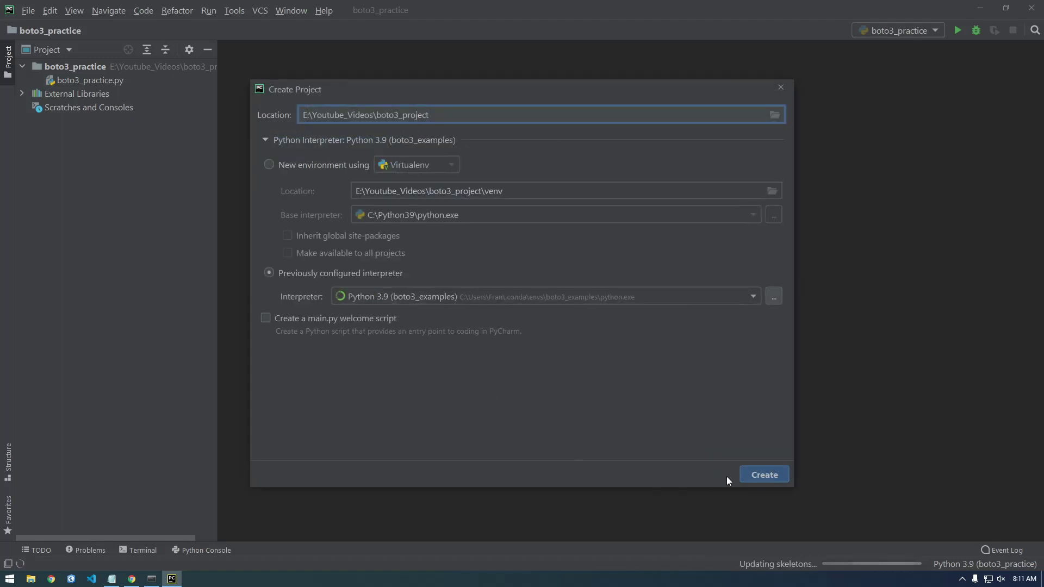
# Create boto3_project in this window and add a new Python file named boto3_practice
pyautogui.click(763, 478)
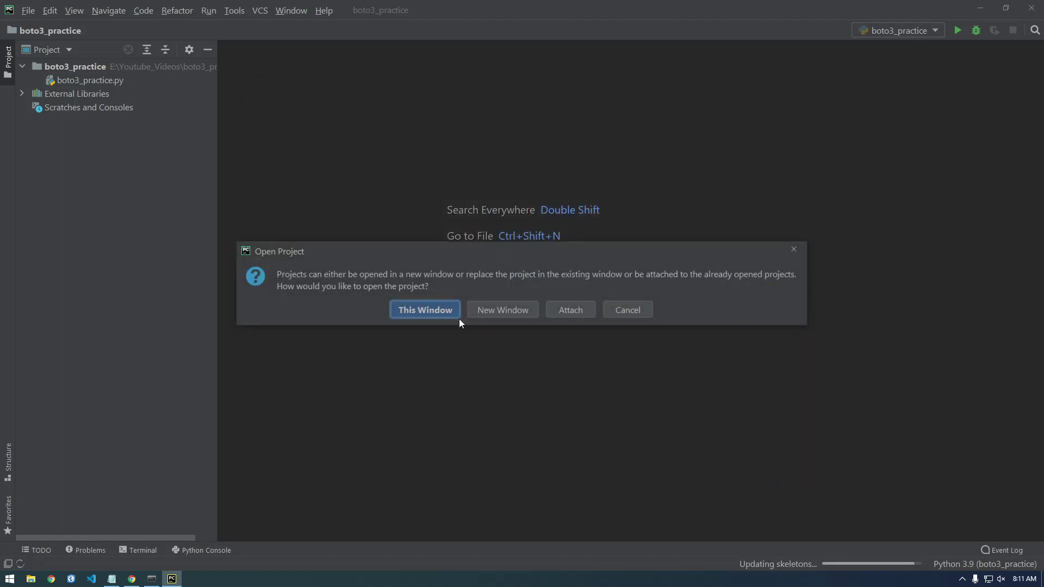
pyautogui.click(435, 313)
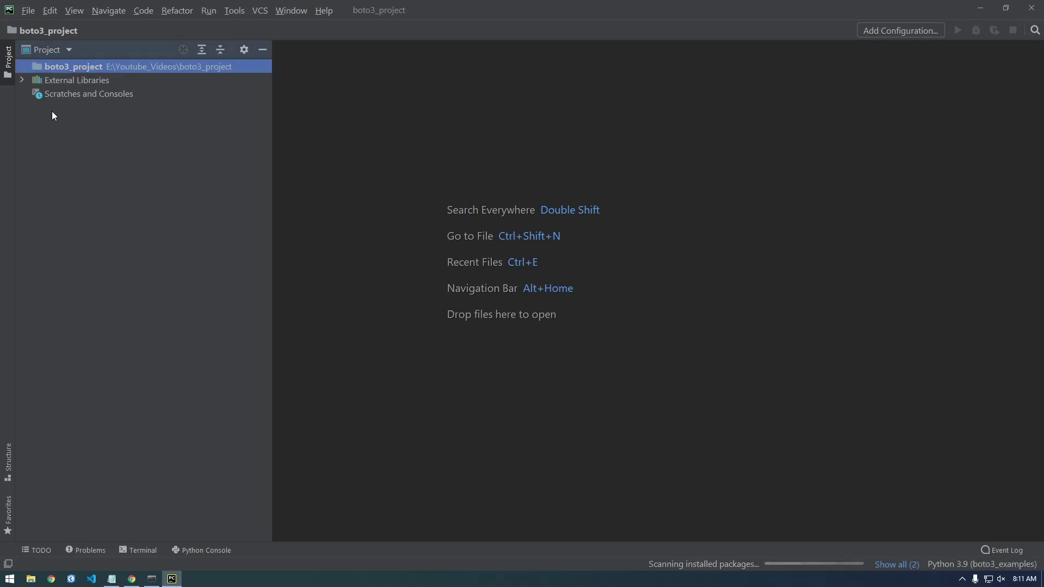
pyautogui.rightClick(51, 65)
pyautogui.moveTo(60, 70)
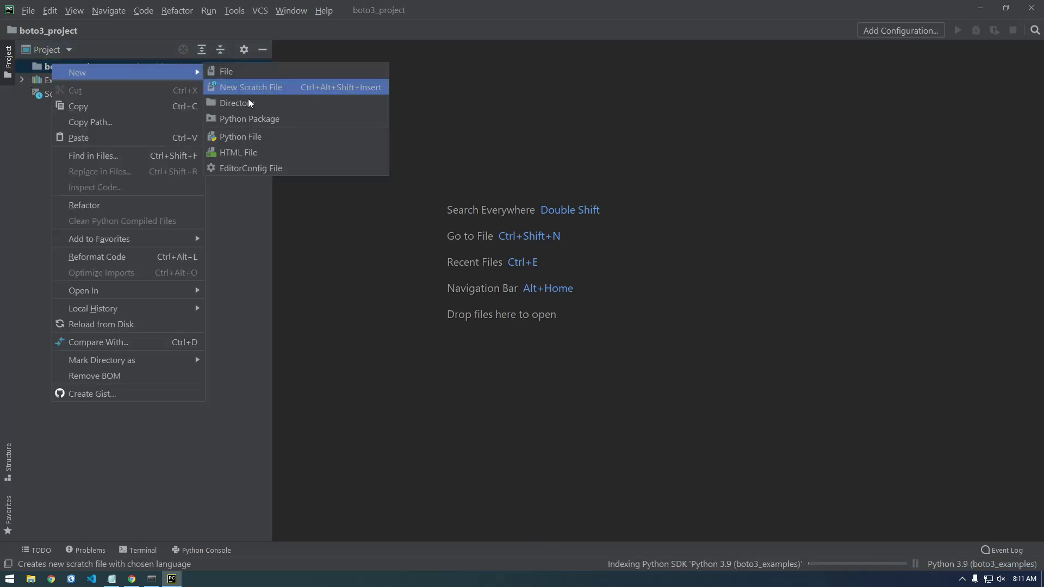
pyautogui.click(251, 142)
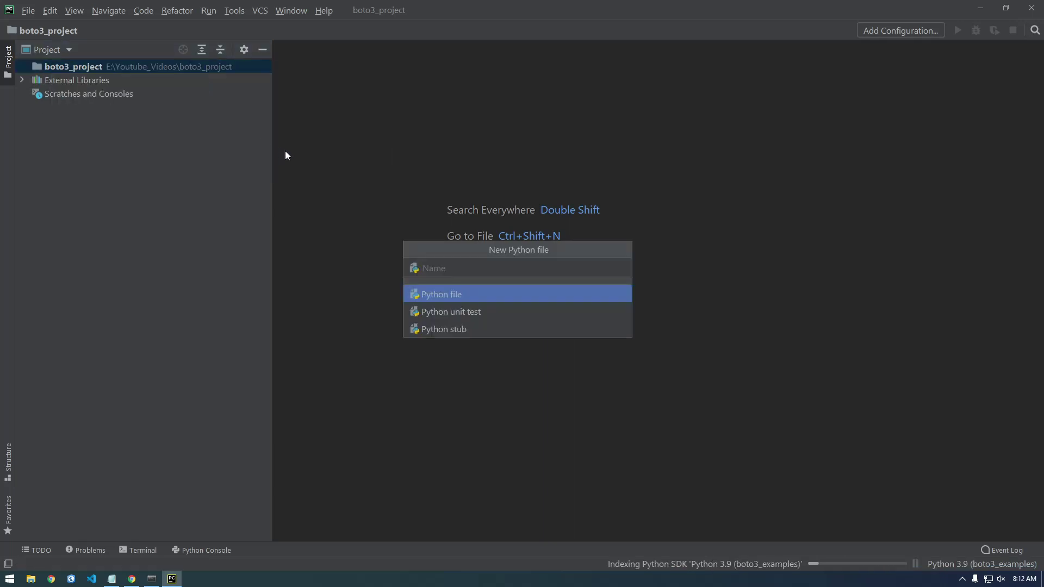
pyautogui.write('boto3_practice')
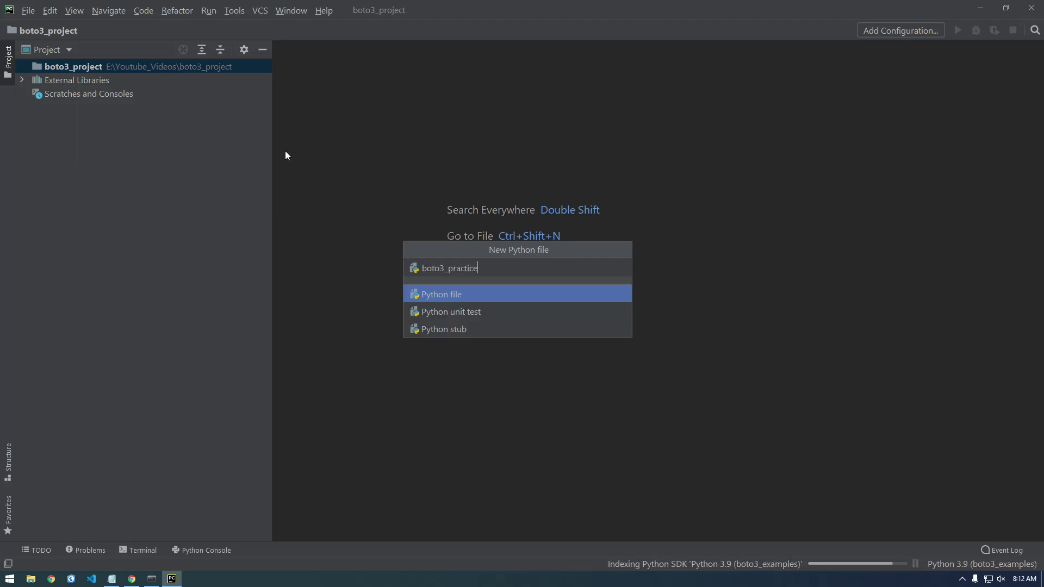
pyautogui.press('Return')
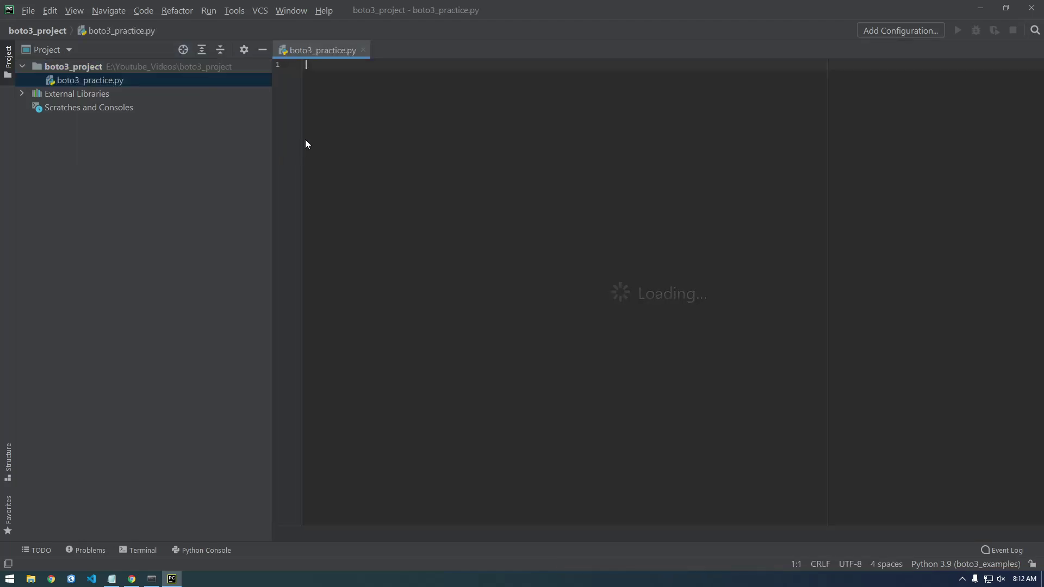
# Write 'import boto3' and 'print(5)' in boto3_practice.py
pyautogui.moveTo(270, 158); pyautogui.dragTo(219, 157)
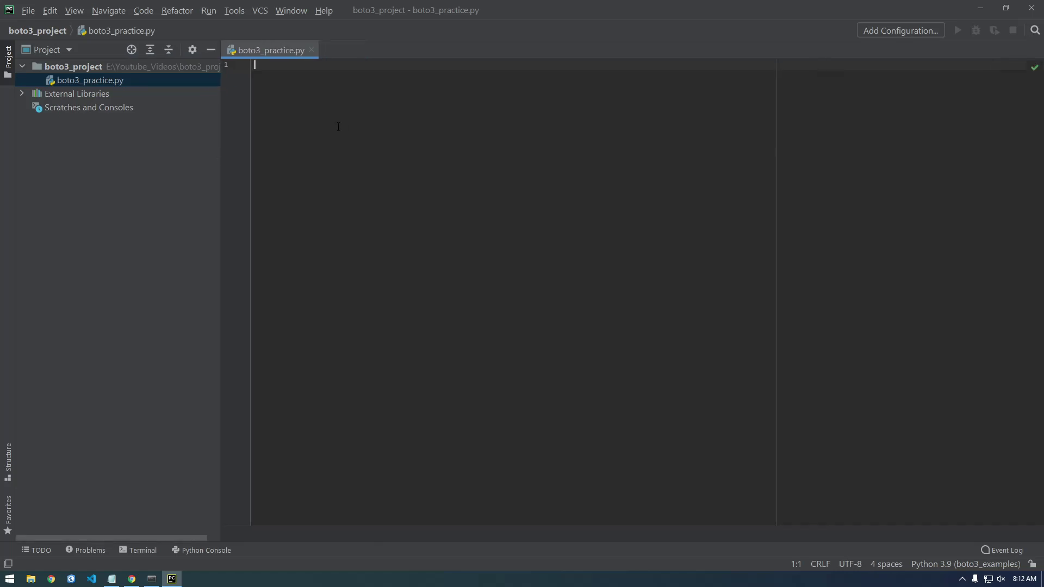
pyautogui.write('import boto3')
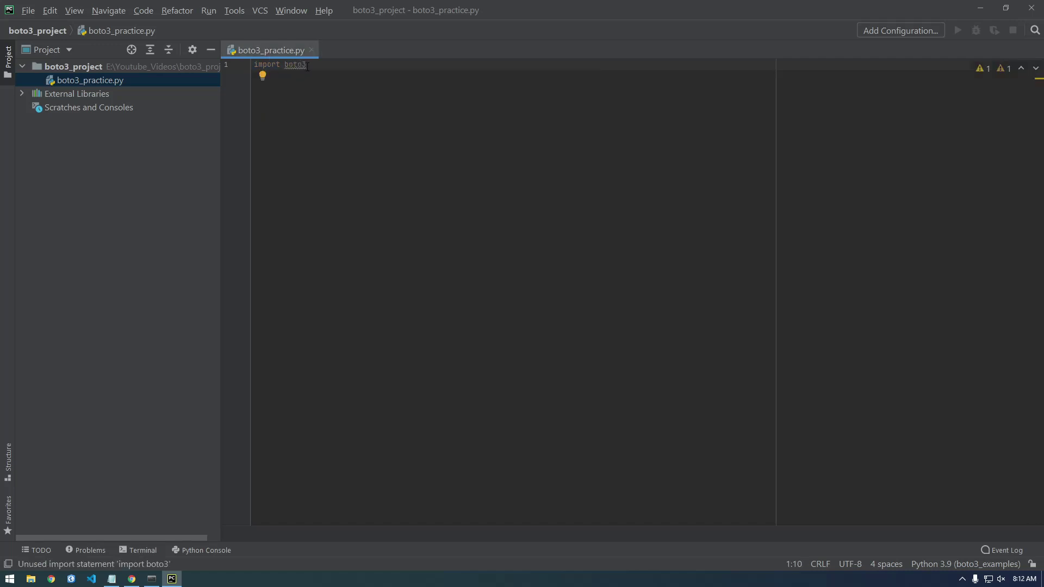
pyautogui.press('Return')
pyautogui.write('print(')
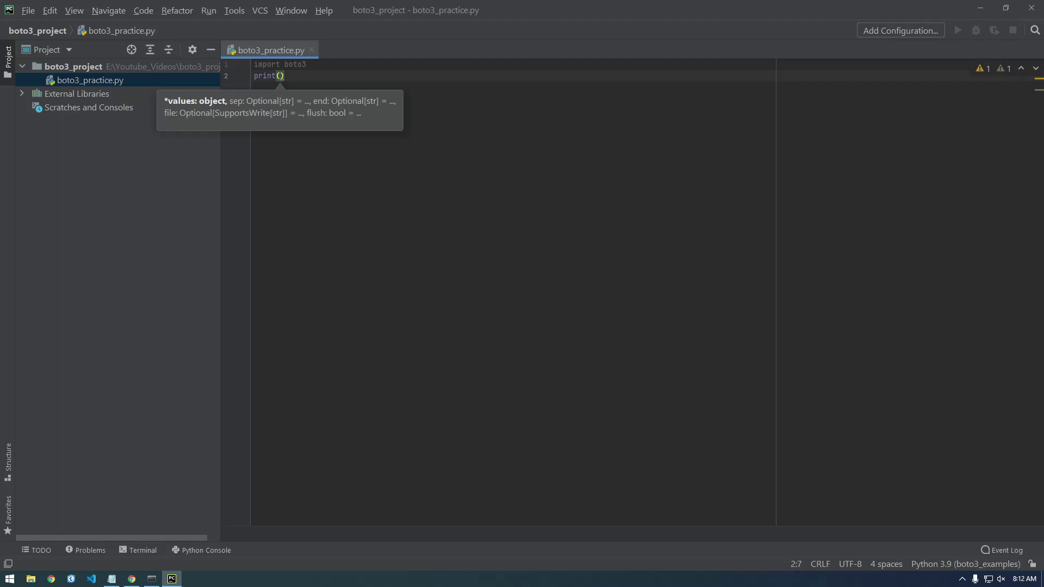
pyautogui.write('5')
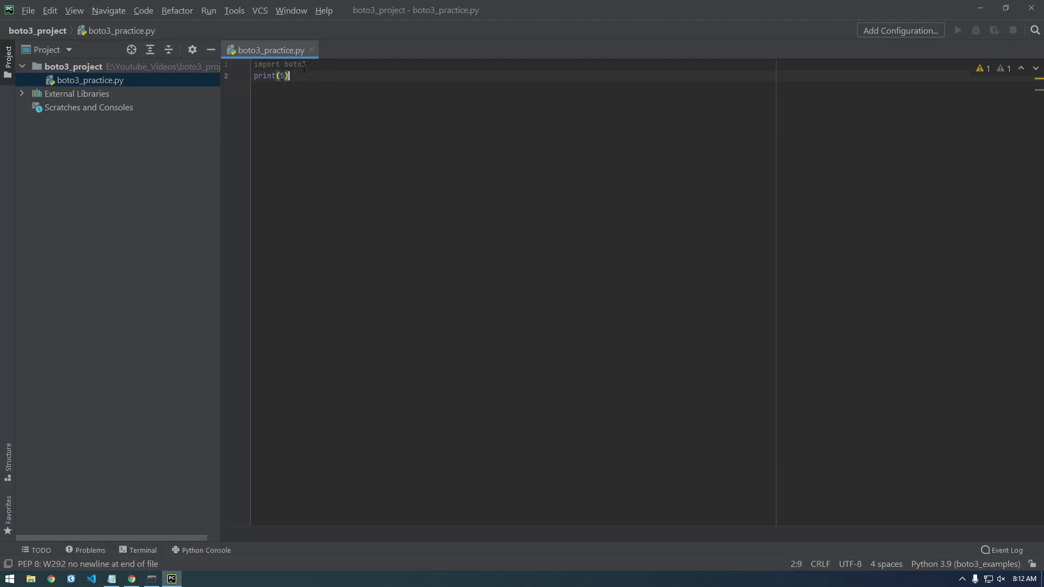
# Run boto3_practice.py to print 5, then delete the print(5) line
pyautogui.rightClick(270, 56)
pyautogui.click(359, 264)
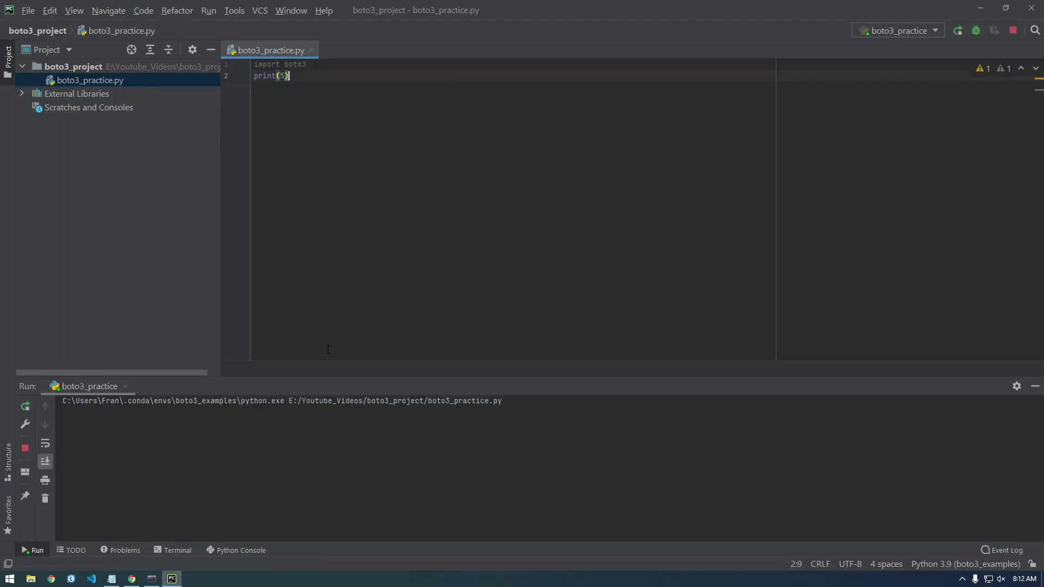
pyautogui.moveTo(290, 76); pyautogui.dragTo(239, 78)
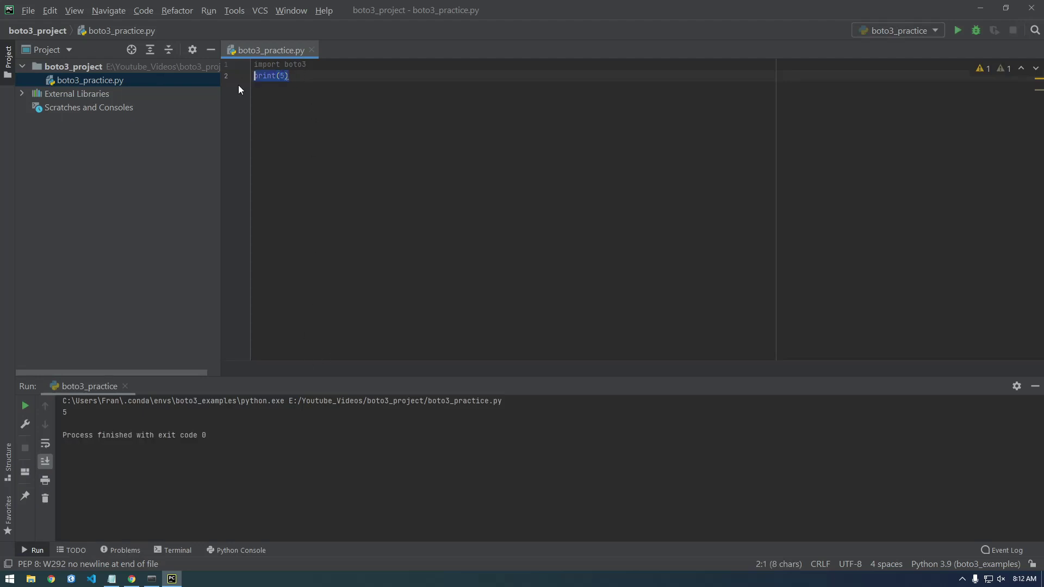
pyautogui.press('BackSpace')
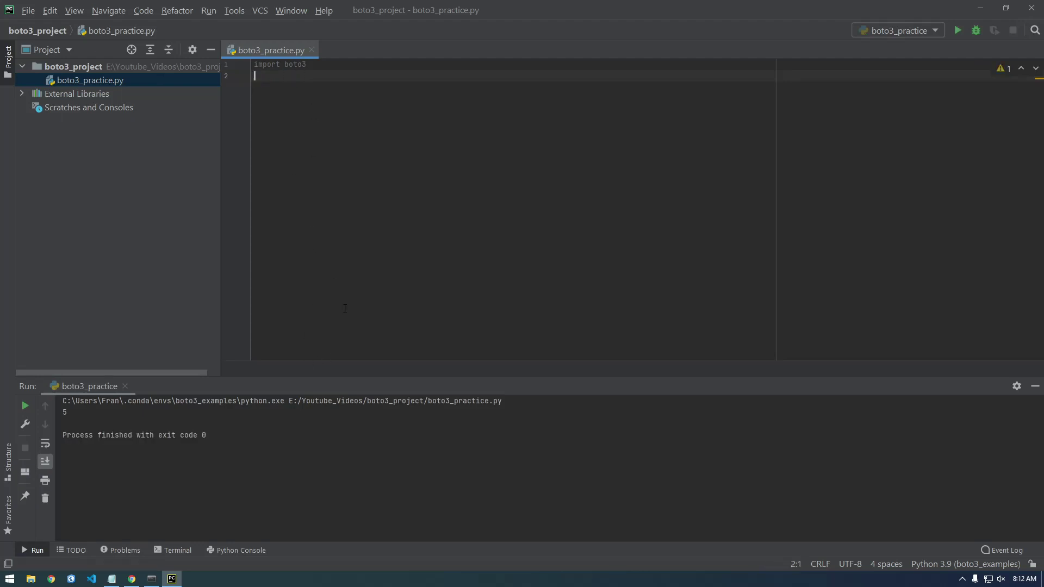
# In Chrome, search 'aws cli' and open the AWS Command Line Interface page
pyautogui.click(152, 578)
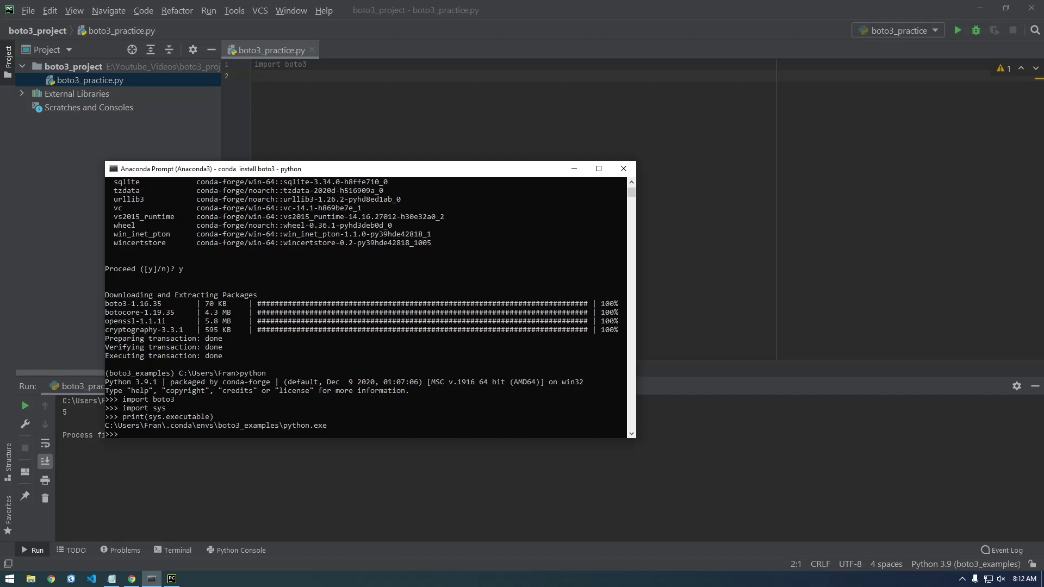
pyautogui.click(131, 579)
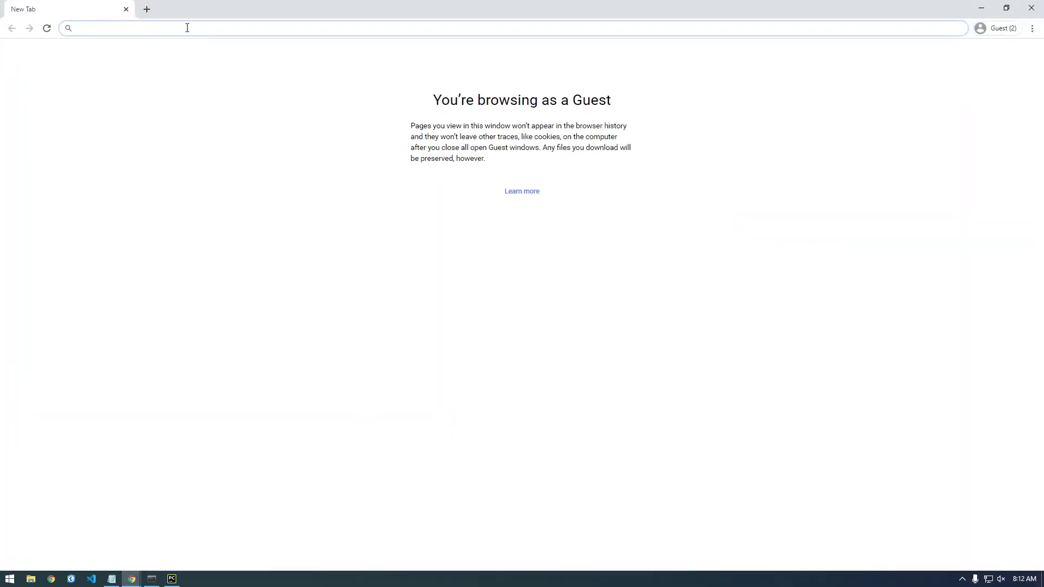
pyautogui.write('aws cli')
pyautogui.press('Return')
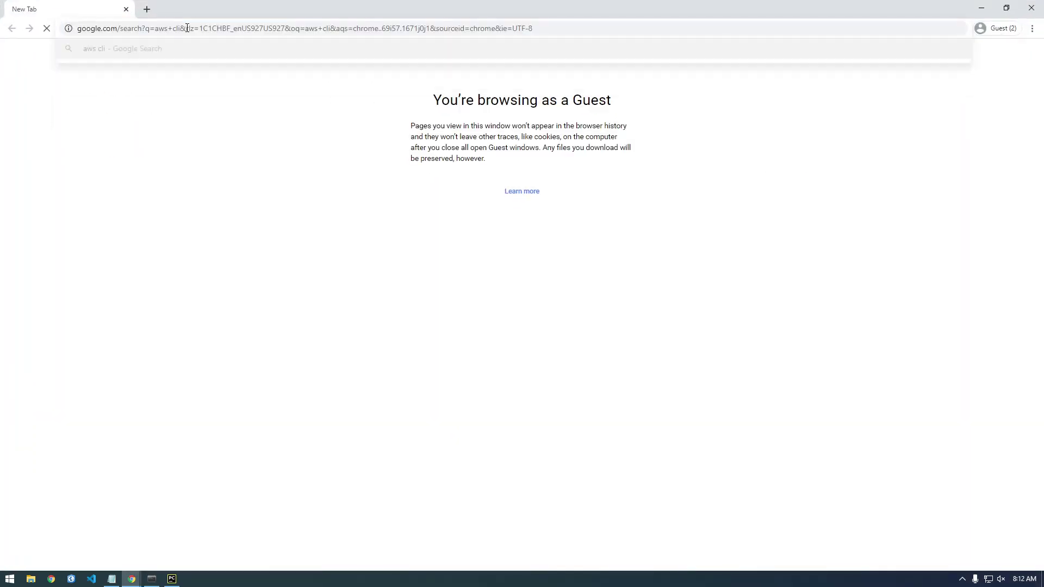
pyautogui.click(157, 164)
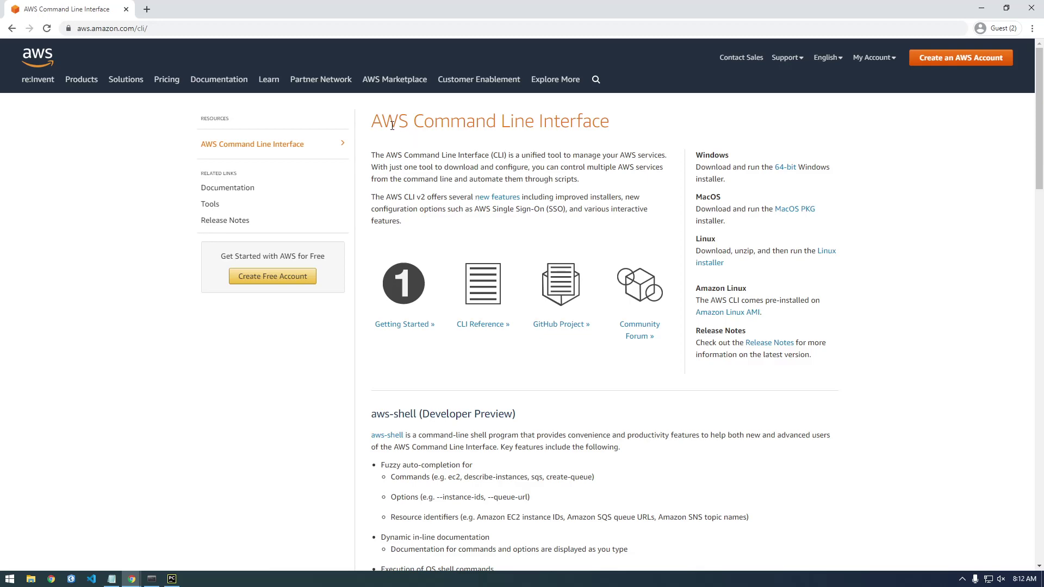
# Close the AWS CLI window and the conda cheat sheet tab, leaving the Boto3 docs
pyautogui.moveTo(382, 121); pyautogui.dragTo(509, 123)
pyautogui.click(409, 121)
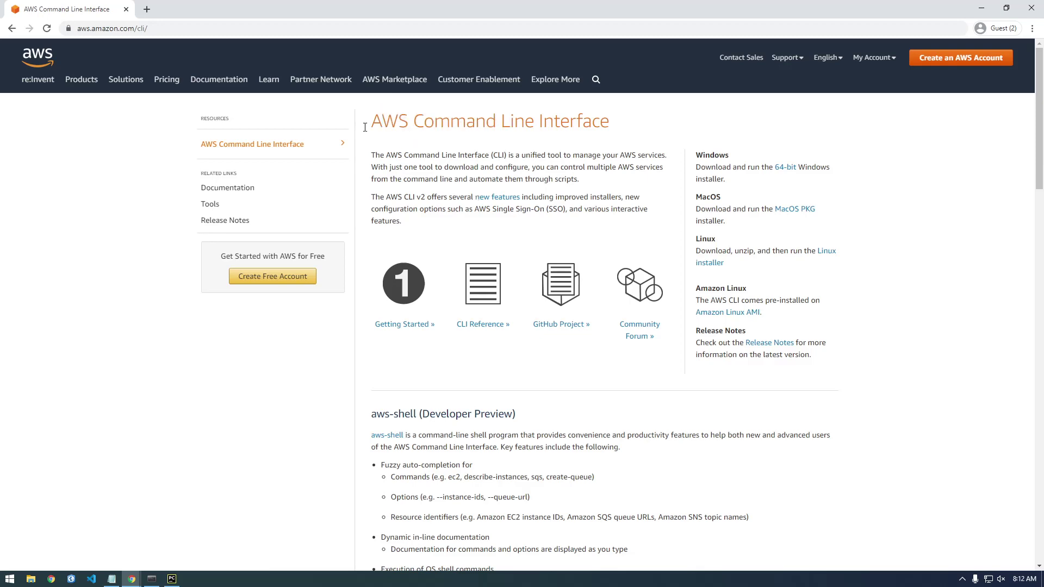
pyautogui.click(125, 9)
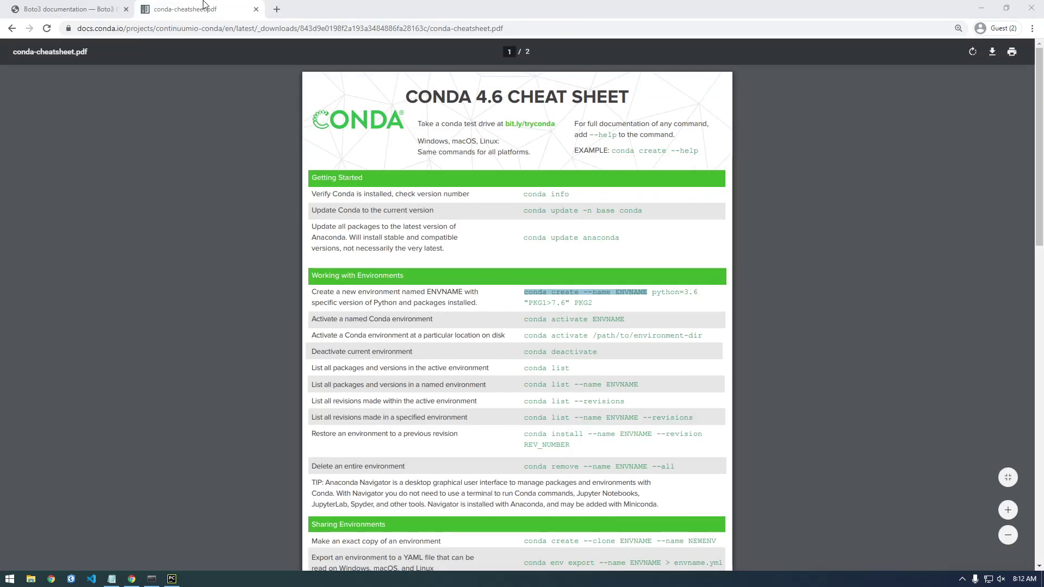
pyautogui.middleClick(205, 6)
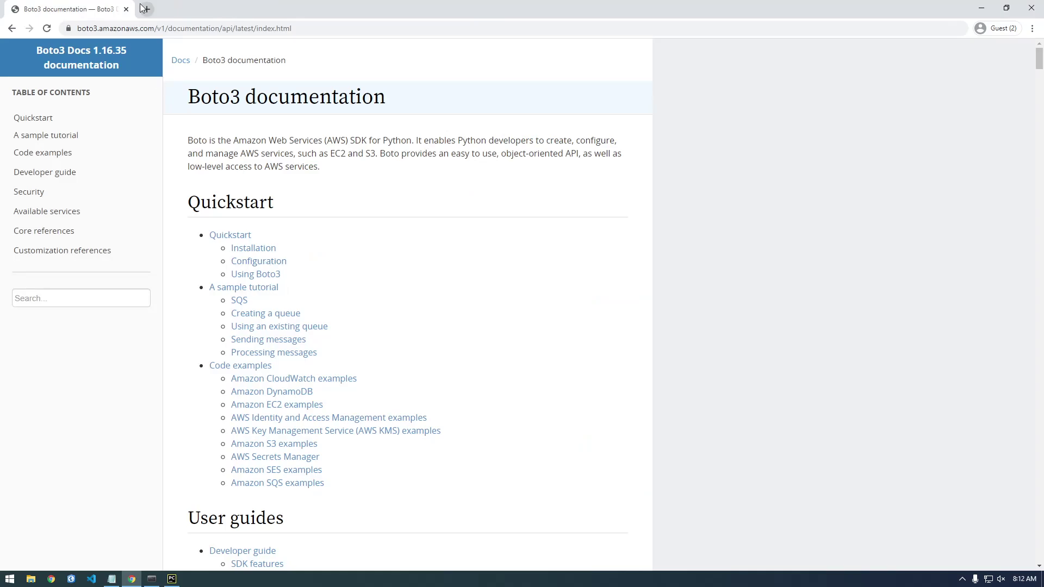